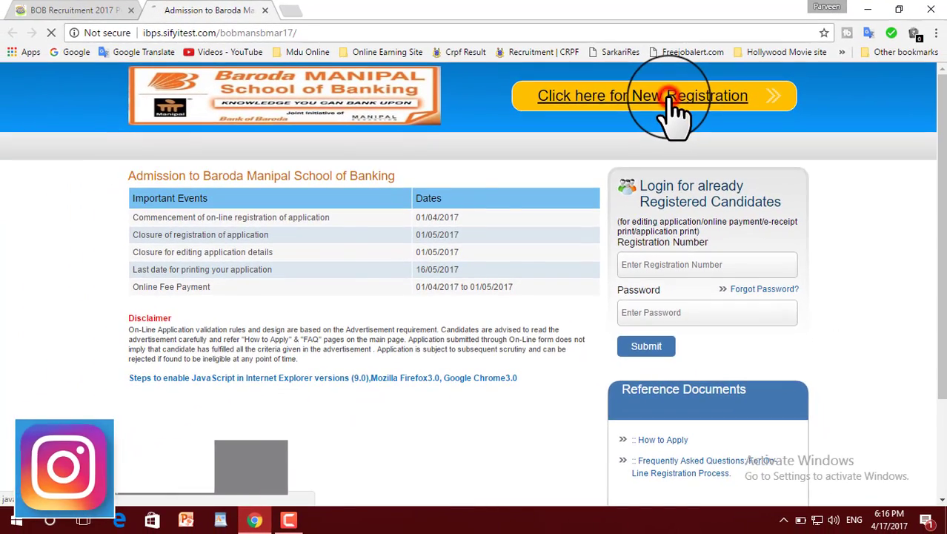
Start a new registration, accept the instructions notice, and close the download manager popups
left_click(680, 111)
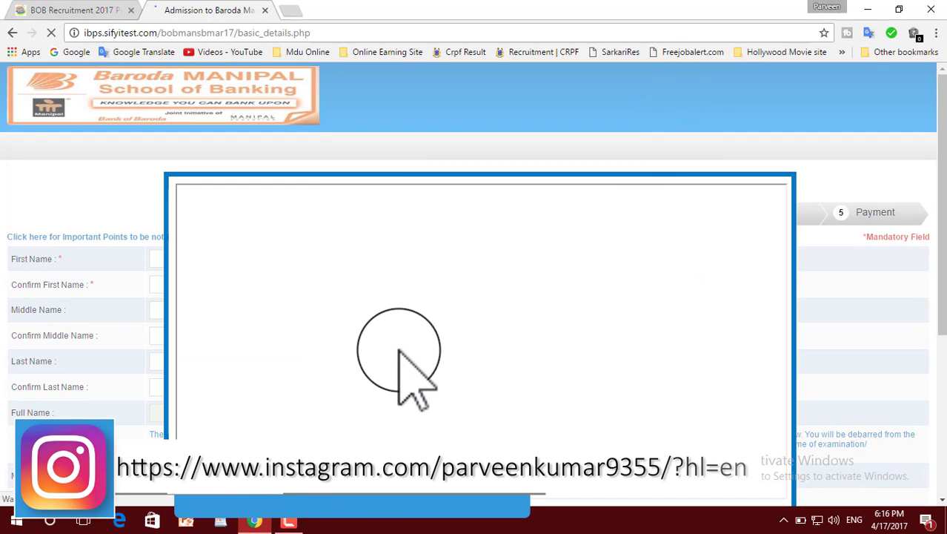
scroll(475, 367, "down", 4)
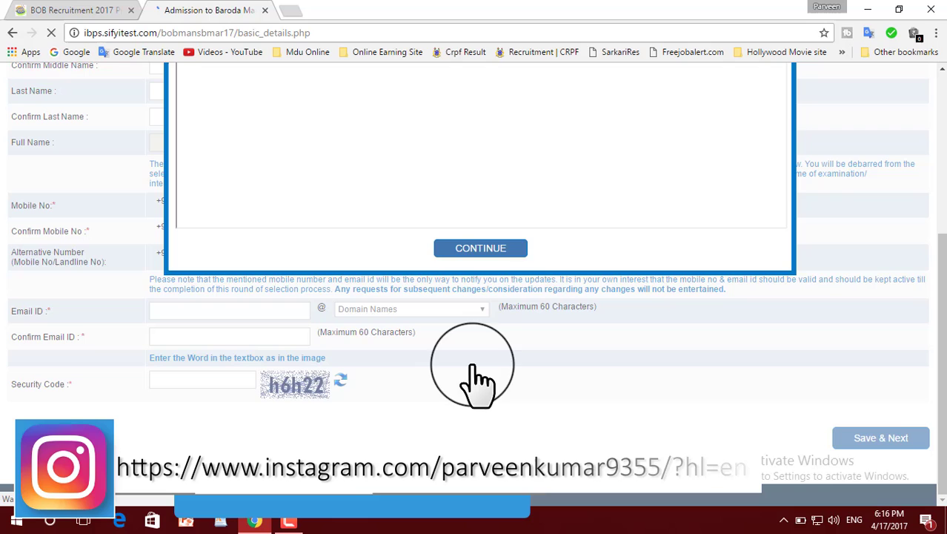
left_click(482, 249)
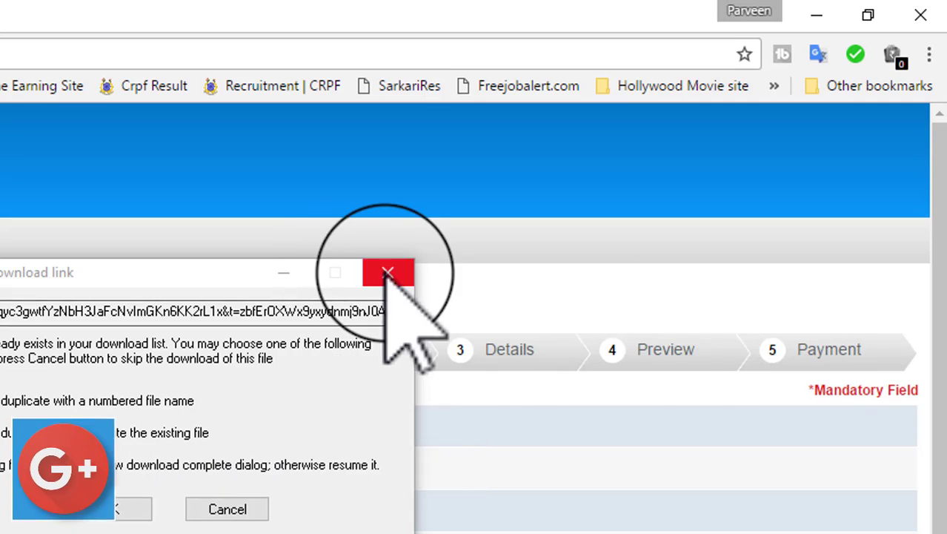
left_click(606, 165)
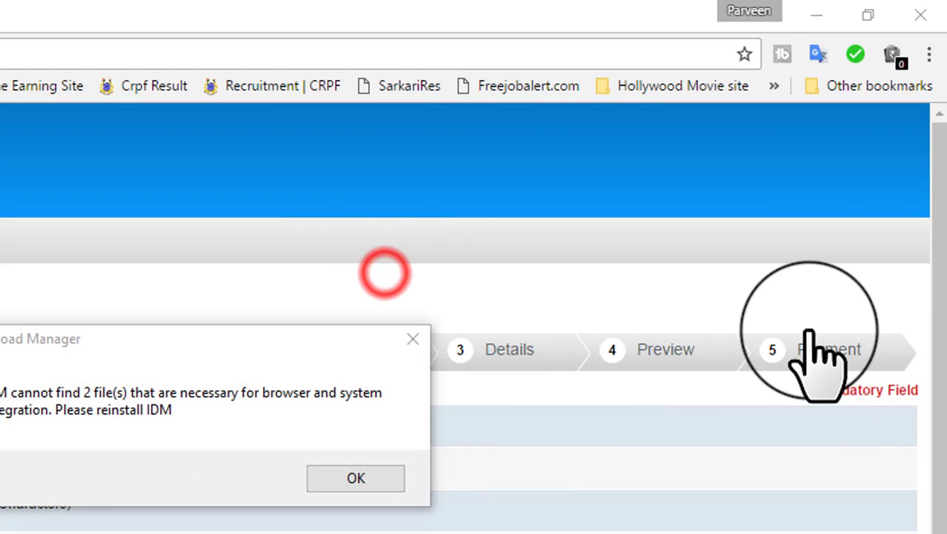
left_click(412, 338)
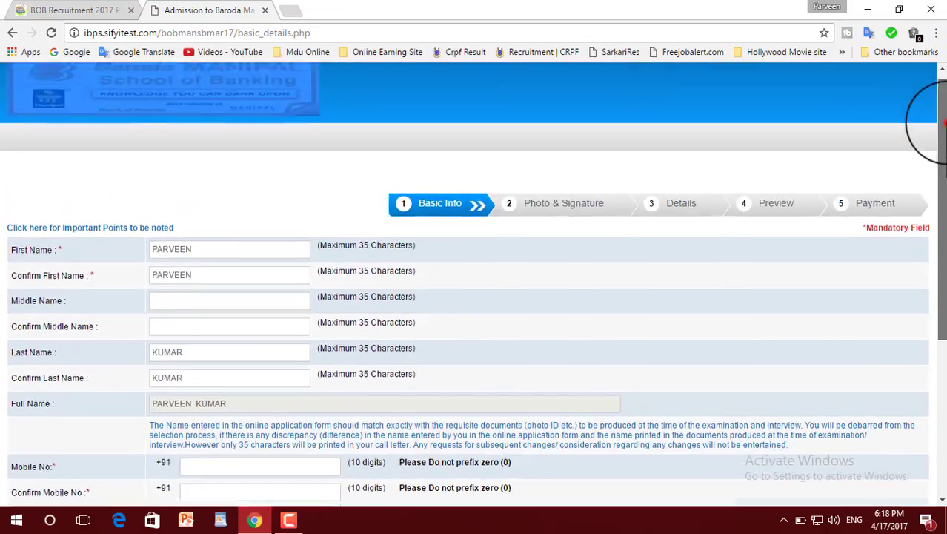
Choose gmail.com as the e-mail domain, confirm the e-mail ID, and save the basic info
scroll(860, 141, "down", 5)
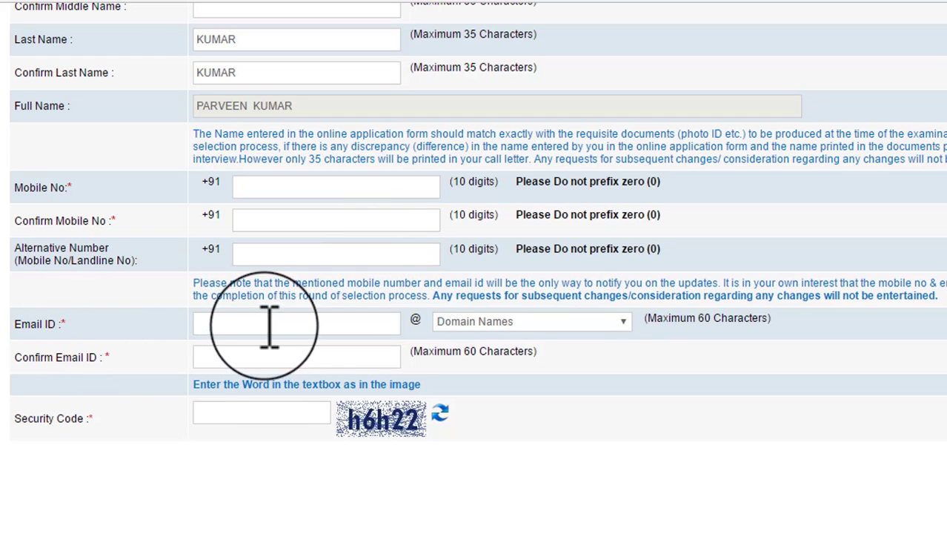
left_click(472, 321)
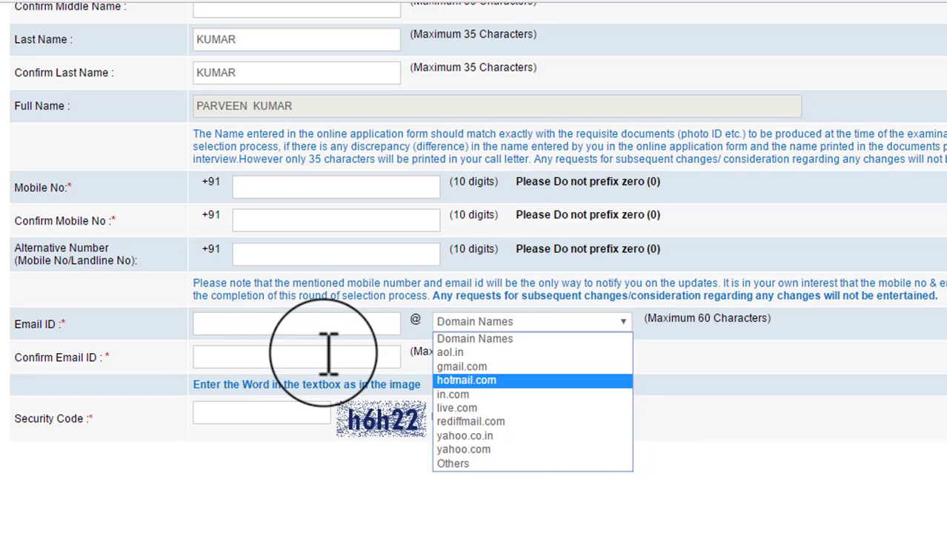
left_click(300, 350)
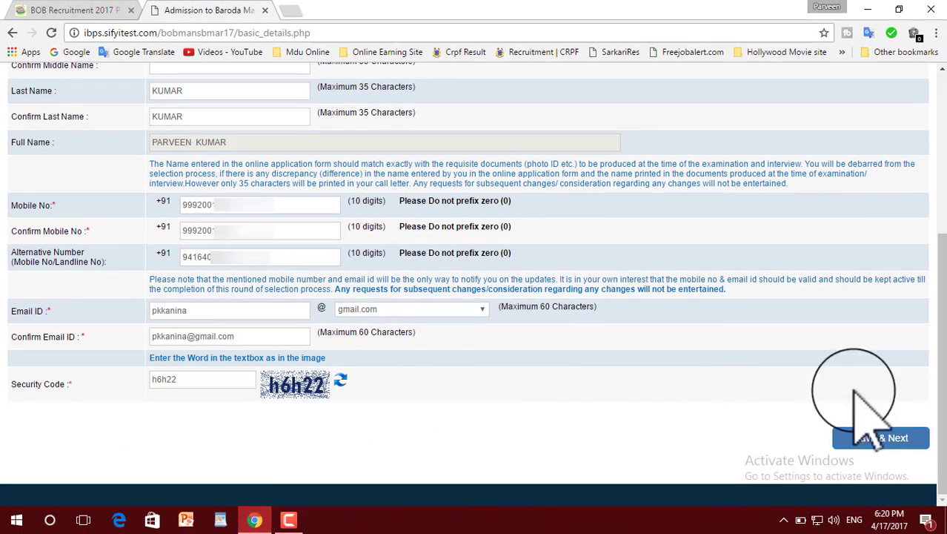
left_click(886, 438)
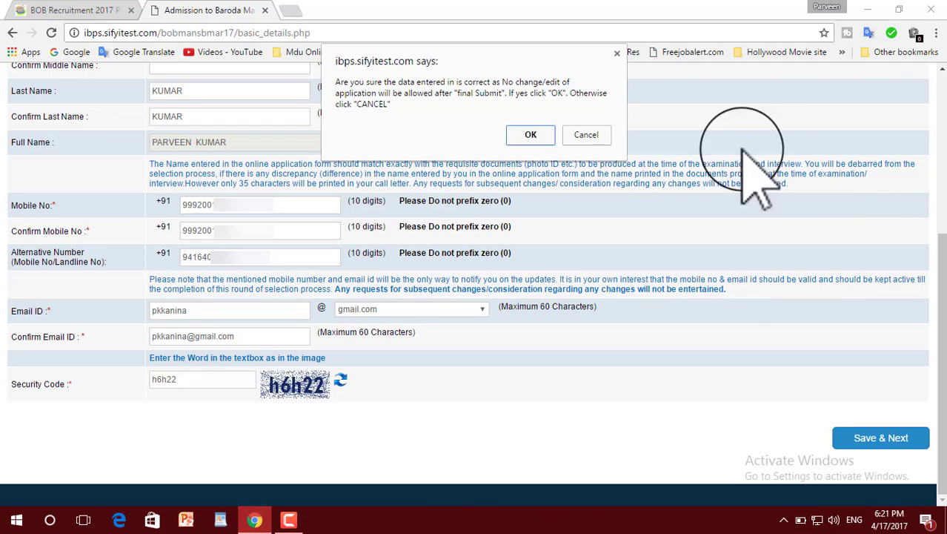
Confirm the entered details and upload fff.jpg as the candidate's photograph
left_click(531, 135)
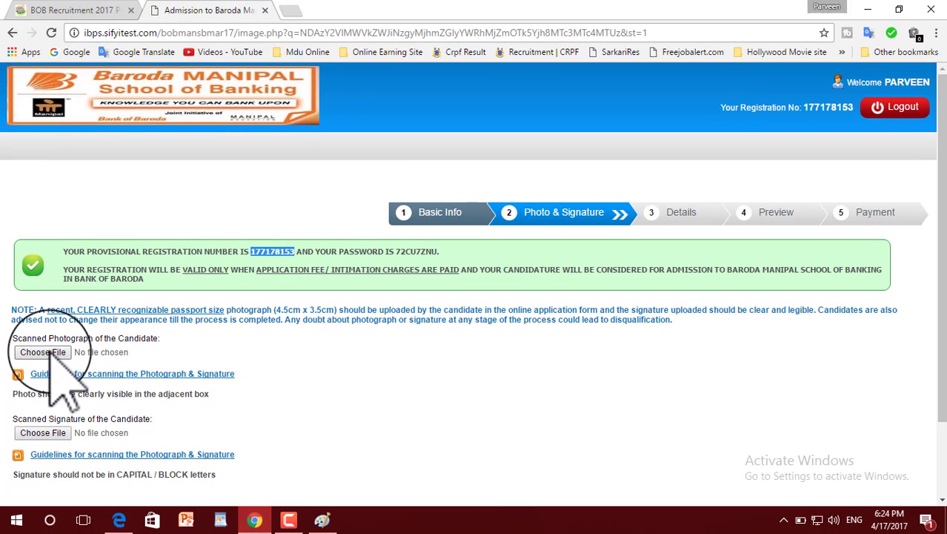
left_click(44, 353)
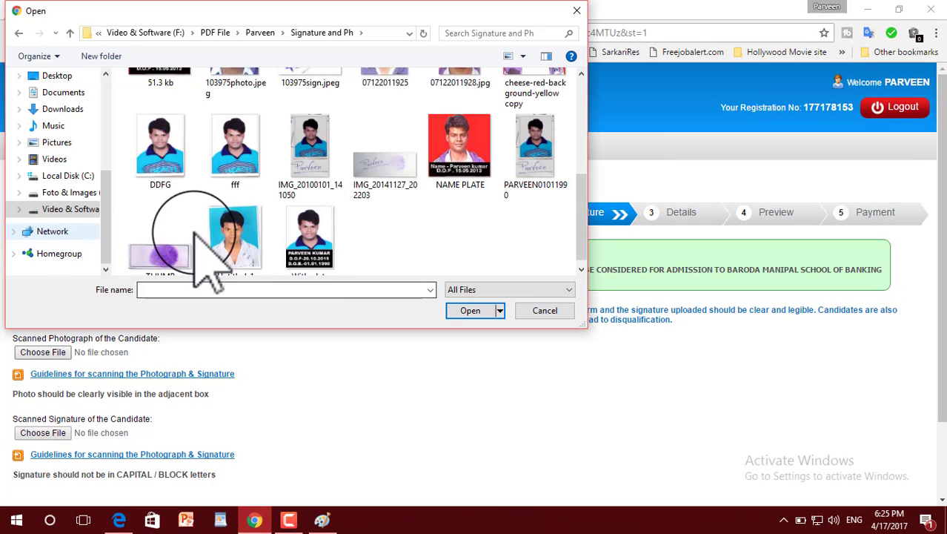
left_click(234, 148)
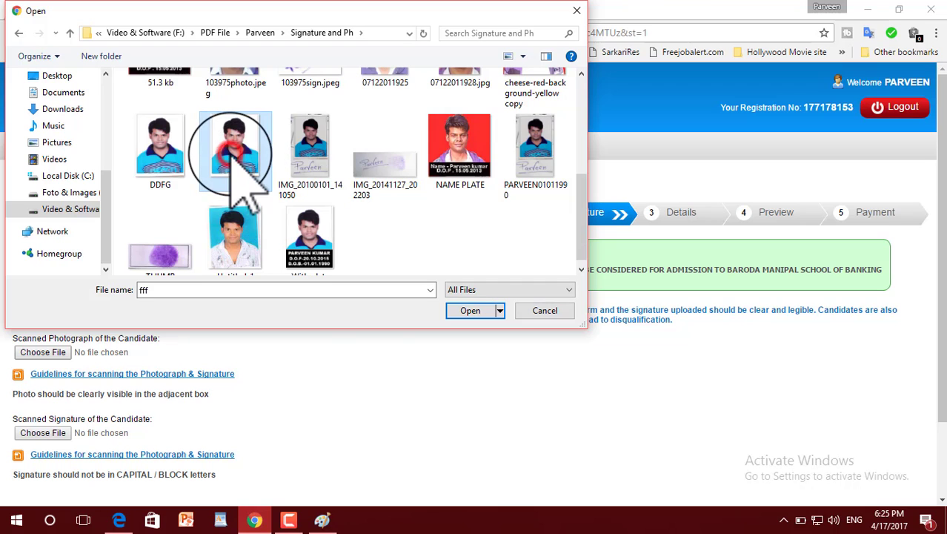
left_click(470, 310)
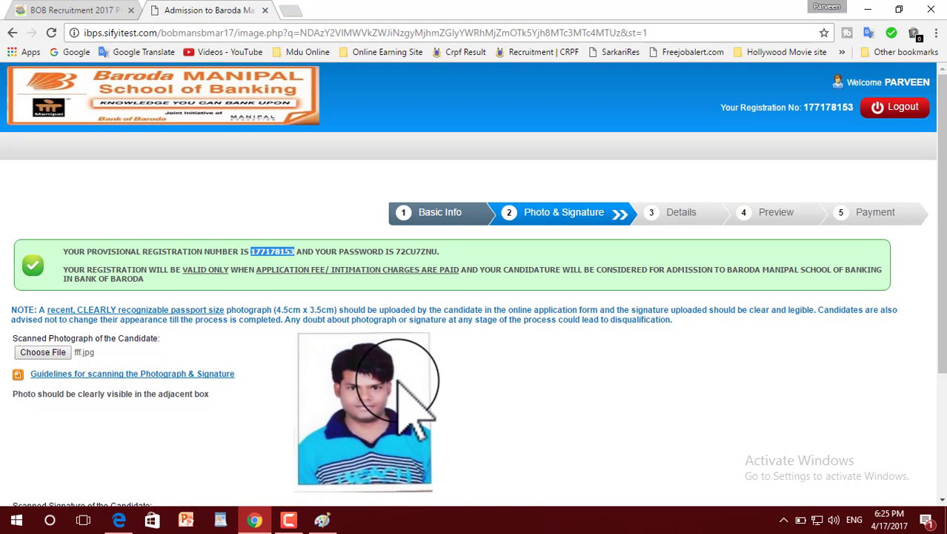
scroll(444, 429, "down", 2)
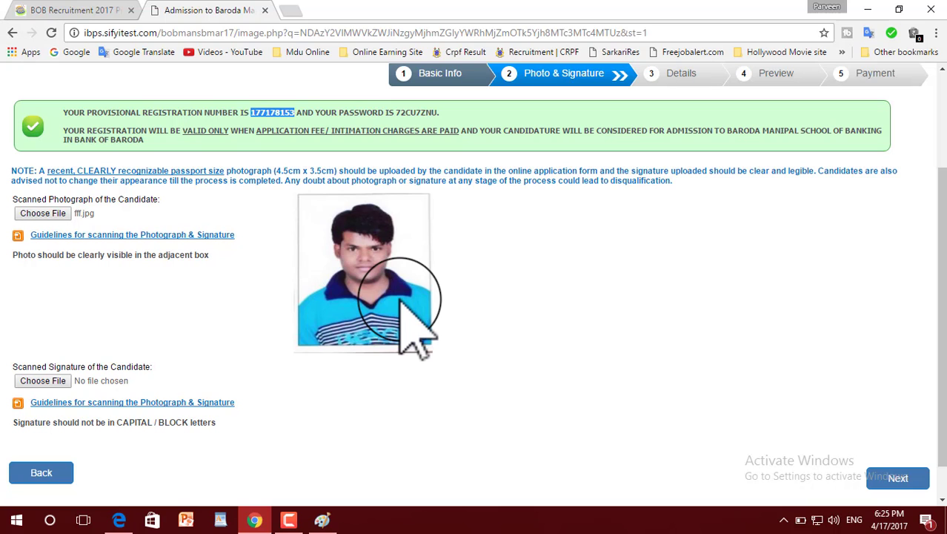
Upload 13 KB.jpg as the candidate's signature
left_click(48, 380)
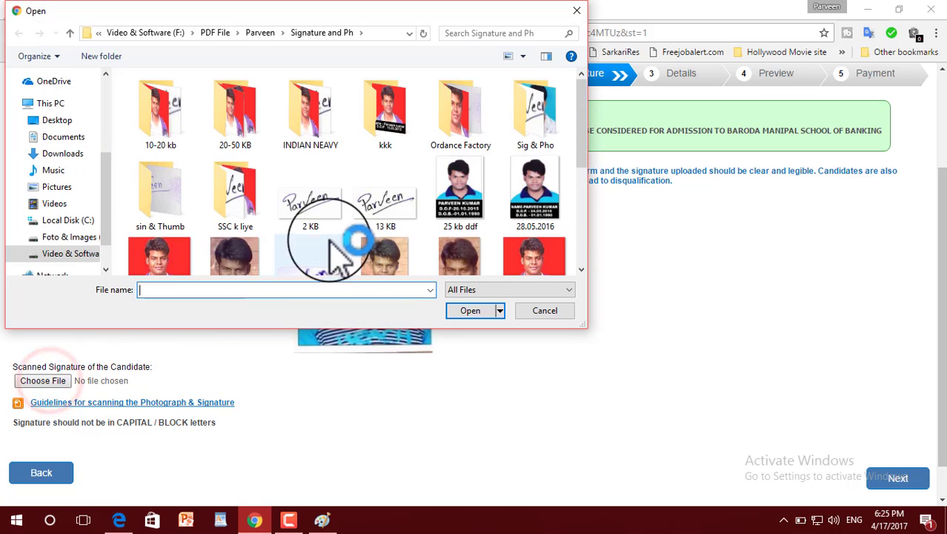
left_click(387, 215)
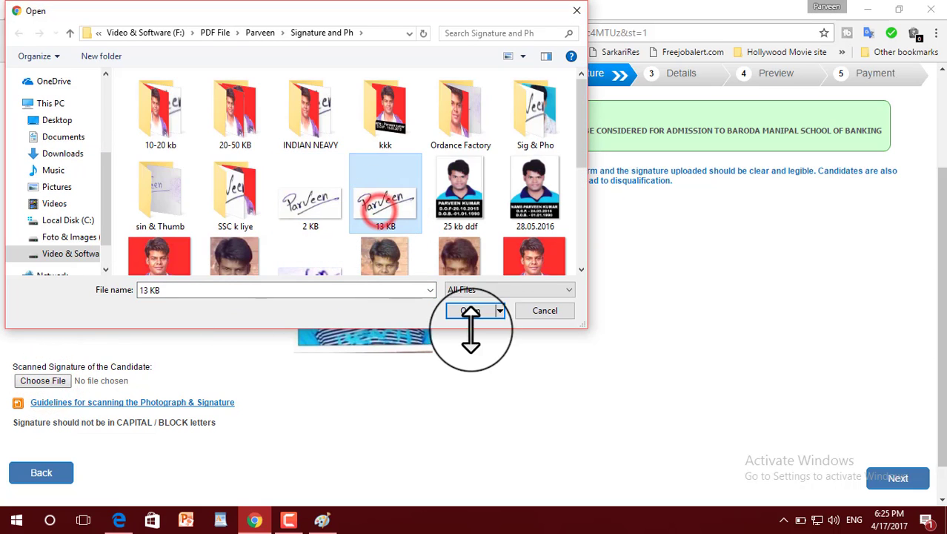
left_click(480, 307)
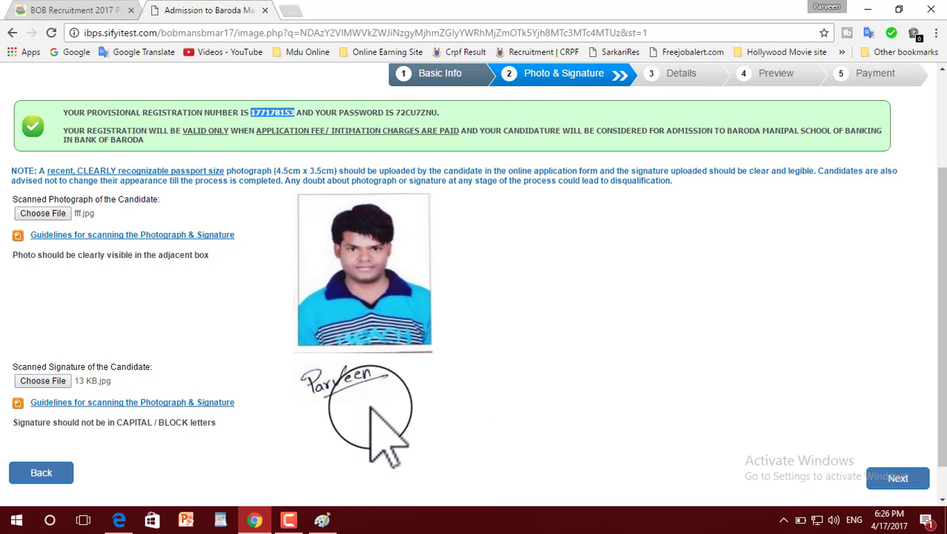
scroll(377, 416, "down", 1)
scroll(548, 356, "up", 3)
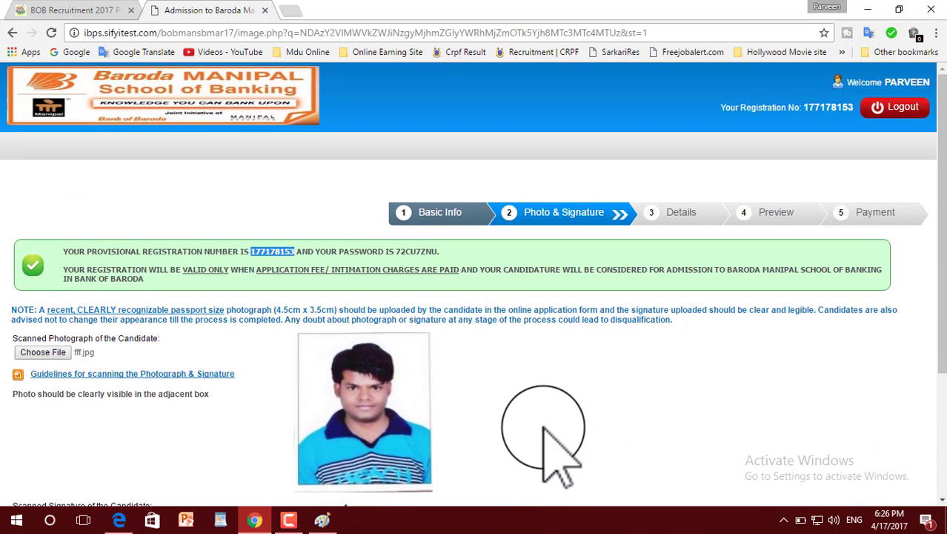
scroll(668, 385, "down", 3)
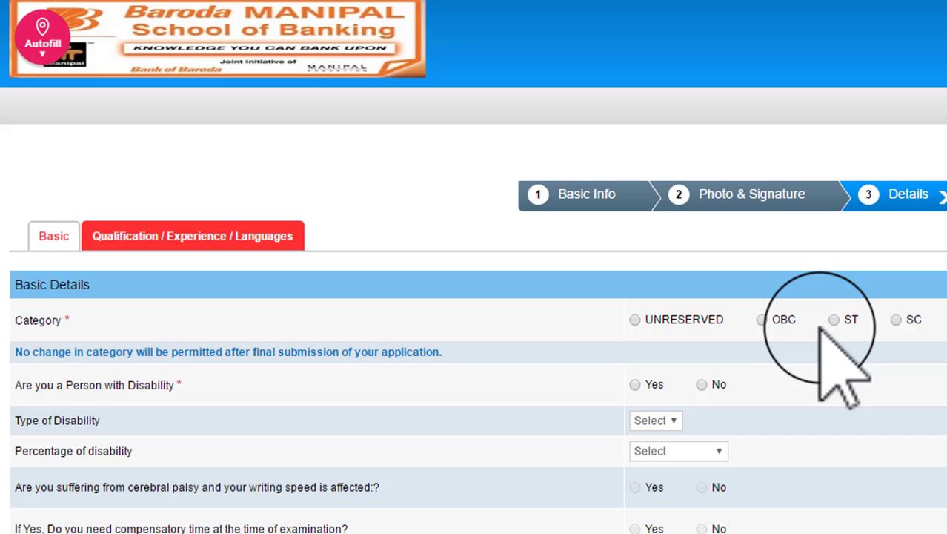
Select category SC, acknowledge its alert, and answer No to Jammu & Kashmir domicile
left_click(897, 319)
left_click(782, 177)
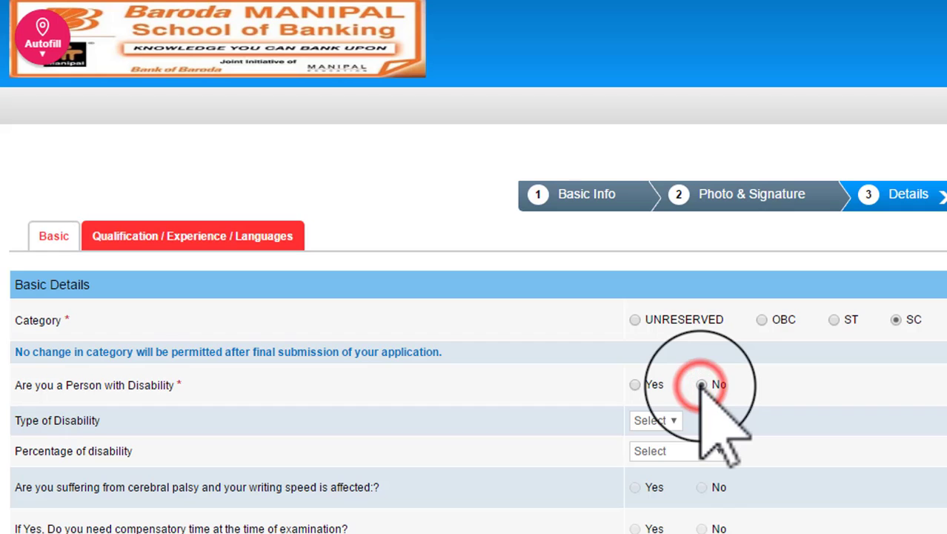
scroll(636, 117, "down", 4)
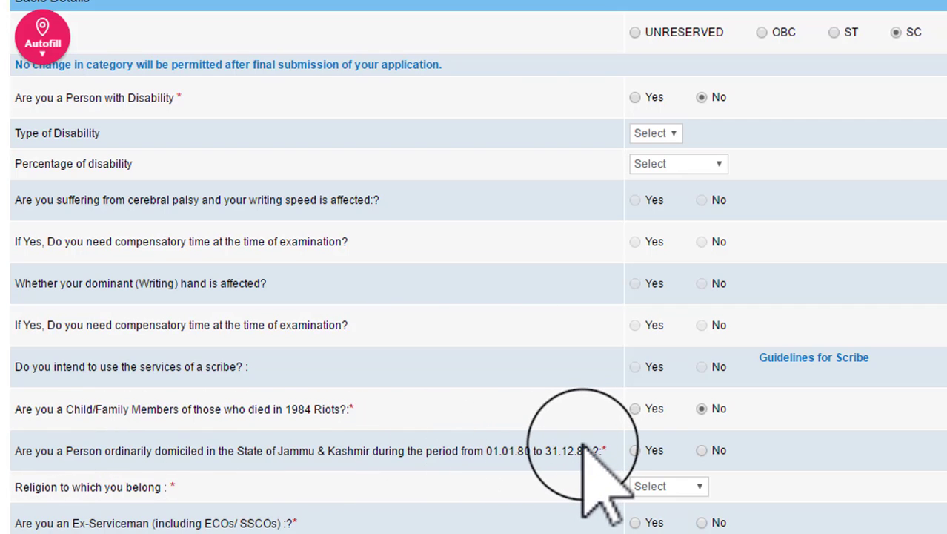
left_click(702, 451)
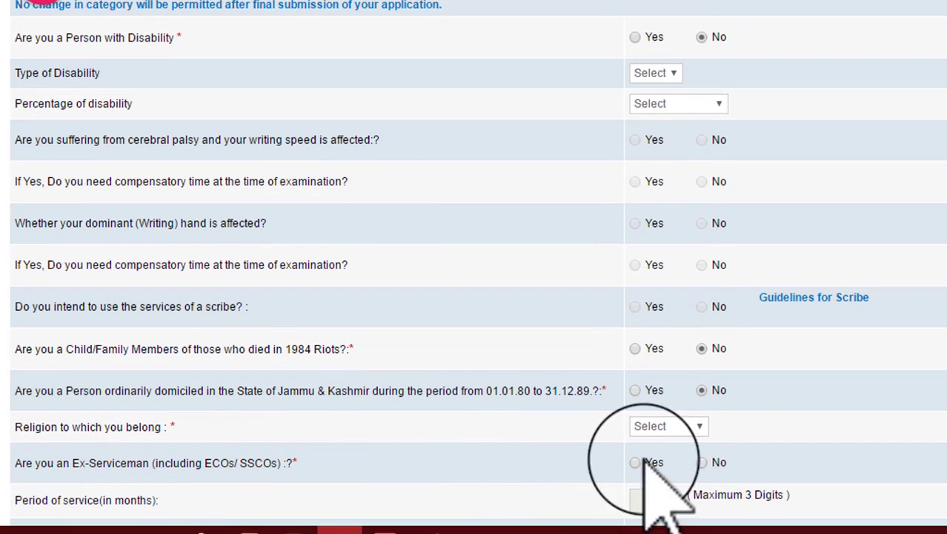
Set religion to Hindu, Ex-Serviceman to No, and nationality to Indian
left_click(667, 478)
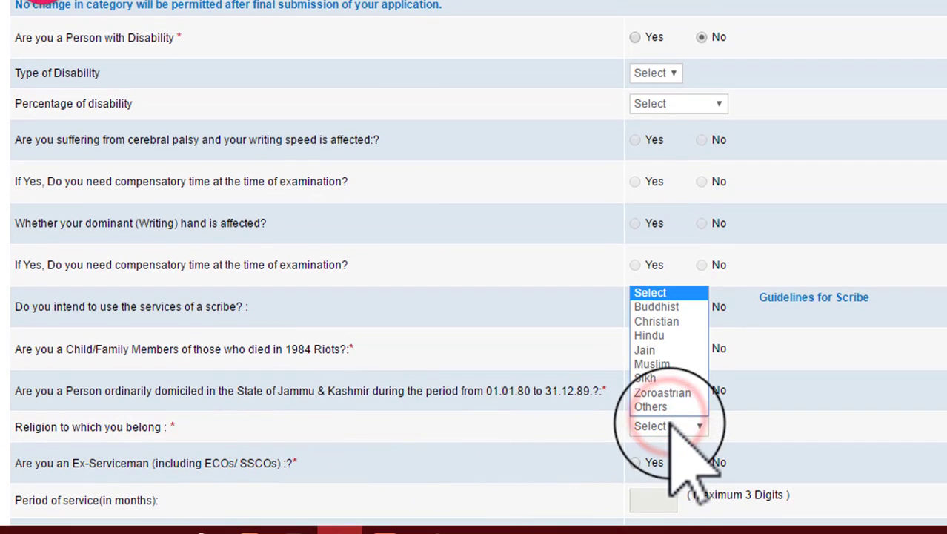
left_click(674, 336)
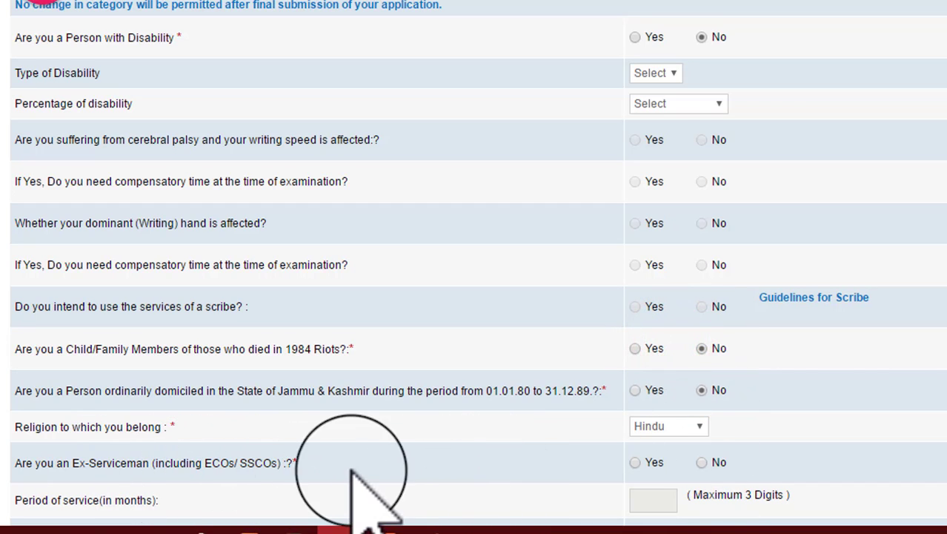
left_click(702, 463)
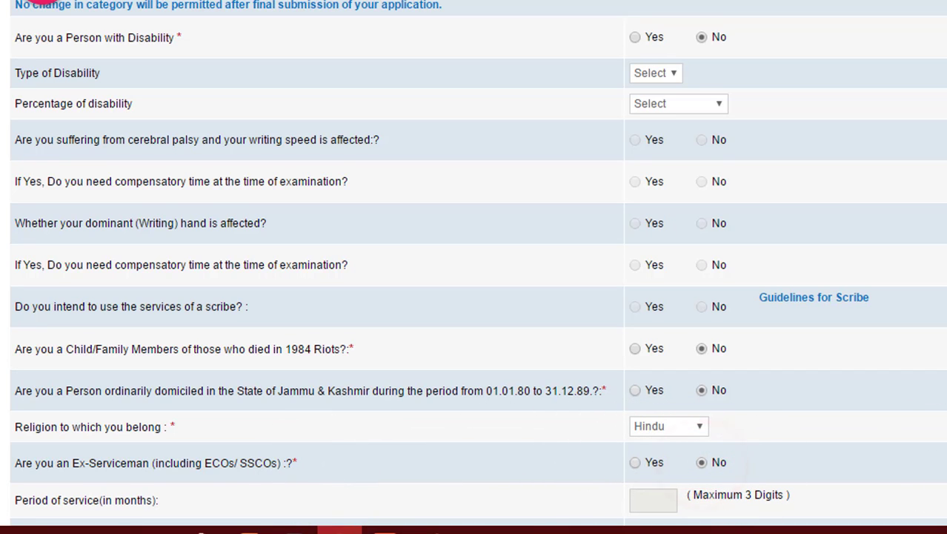
scroll(363, 223, "down", 5)
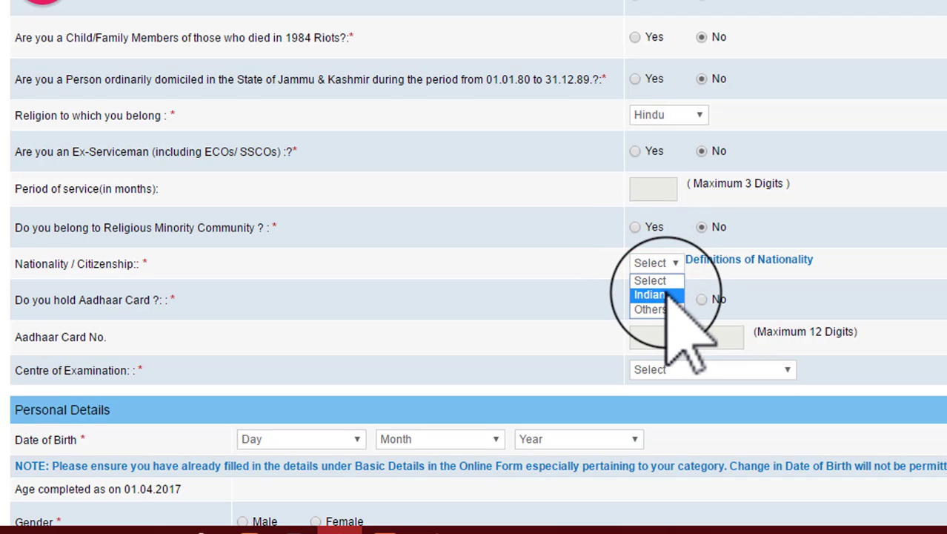
left_click(666, 294)
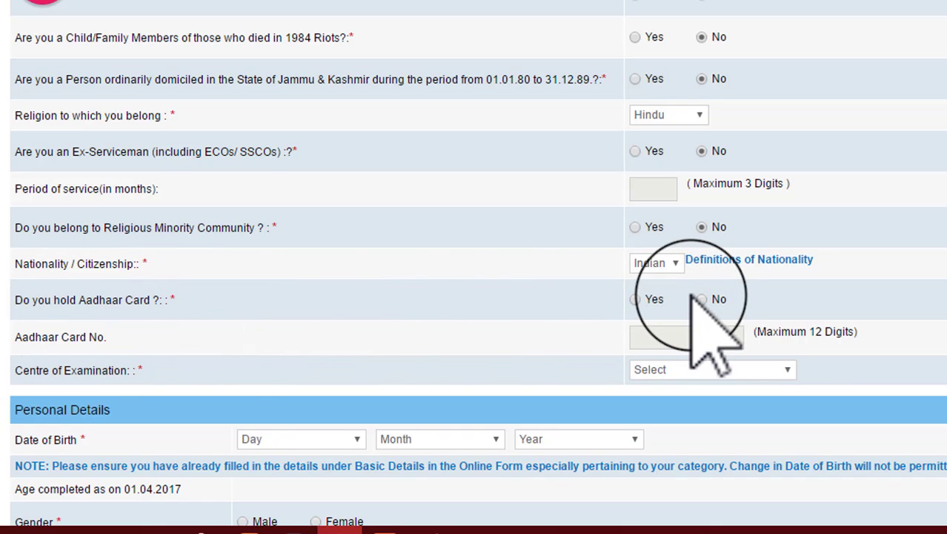
Answer Yes for Aadhaar card and enter the Aadhaar number
left_click(636, 299)
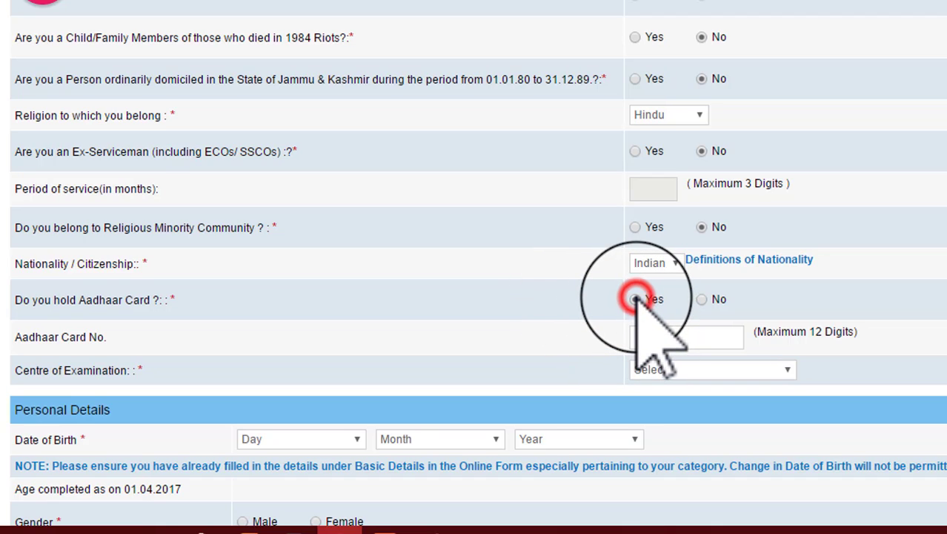
left_click(687, 336)
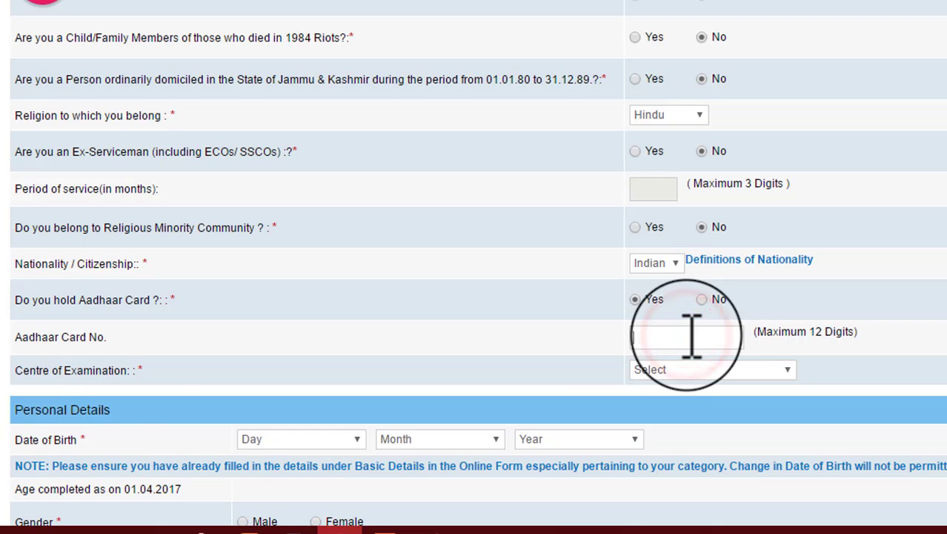
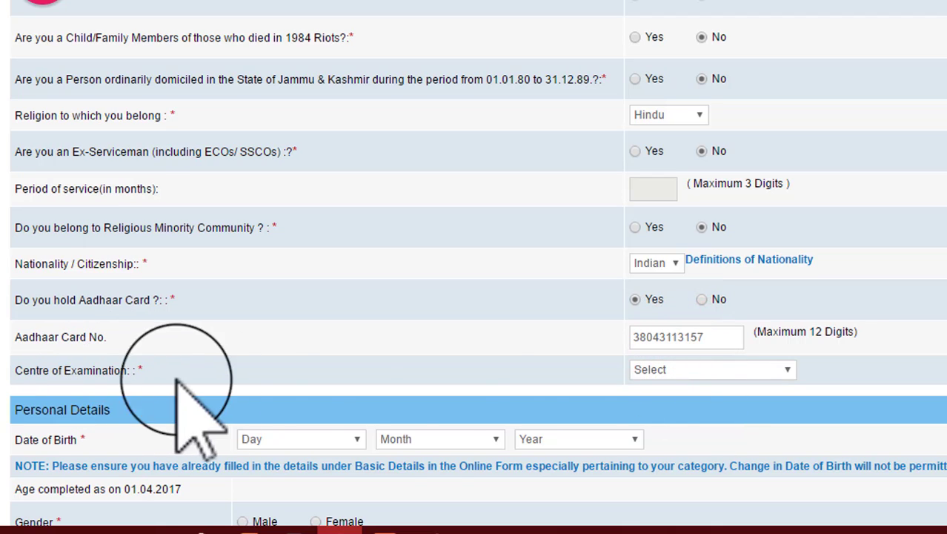
Choose Delhi-NCR as the examination centre and set the birth day to 01
left_click(700, 369)
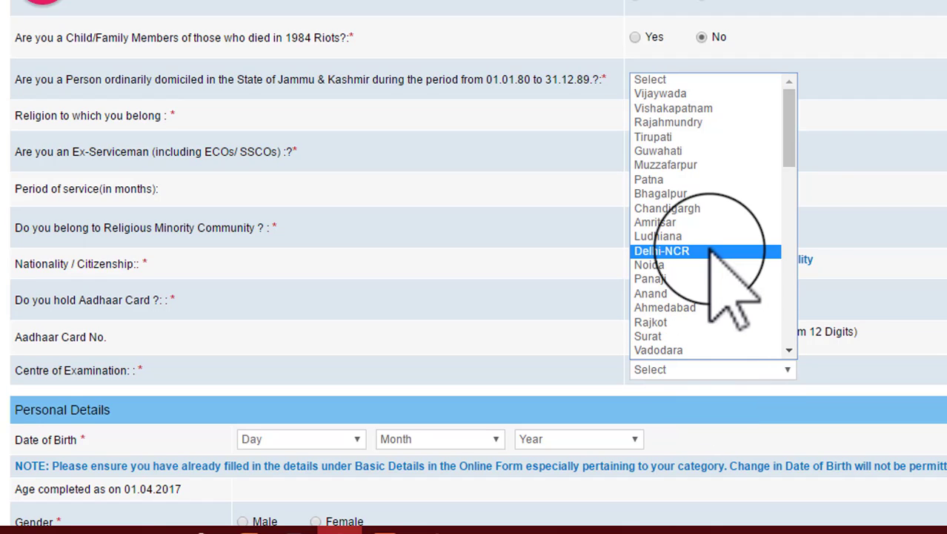
left_click(671, 251)
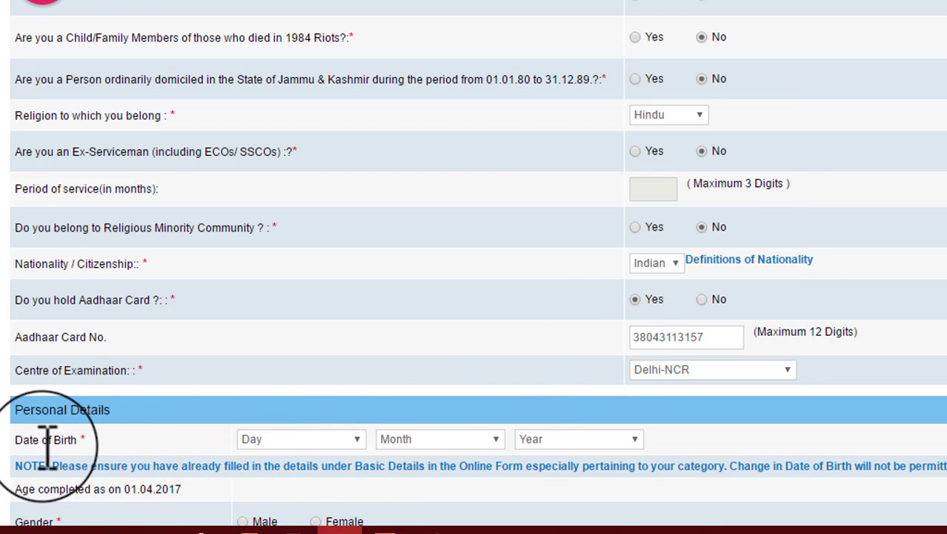
left_click(289, 438)
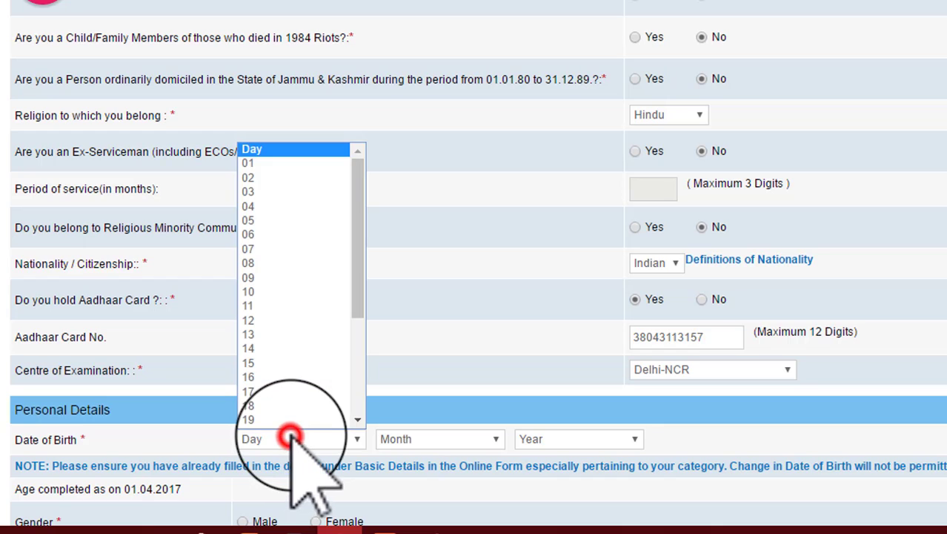
left_click(268, 164)
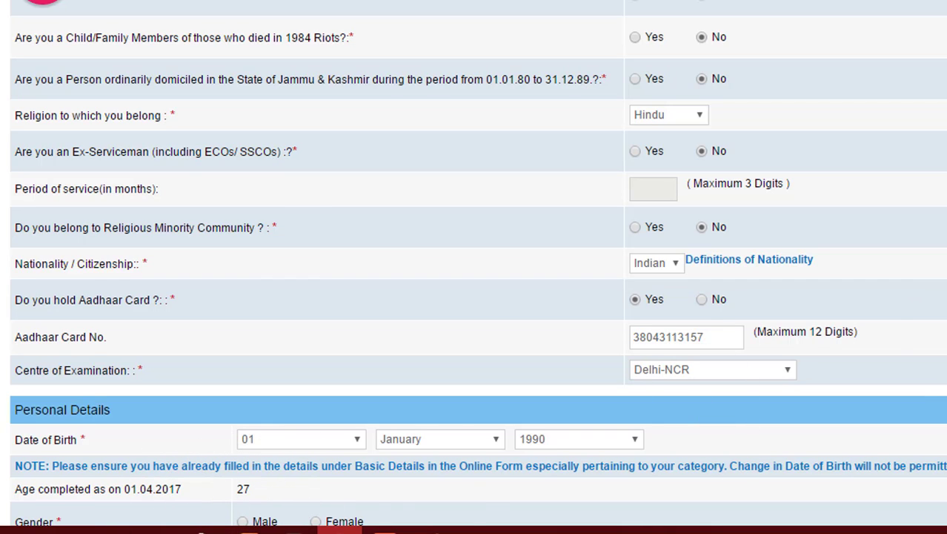
Set gender to Male and marital status to Unmarried
scroll(474, 267, "down", 5)
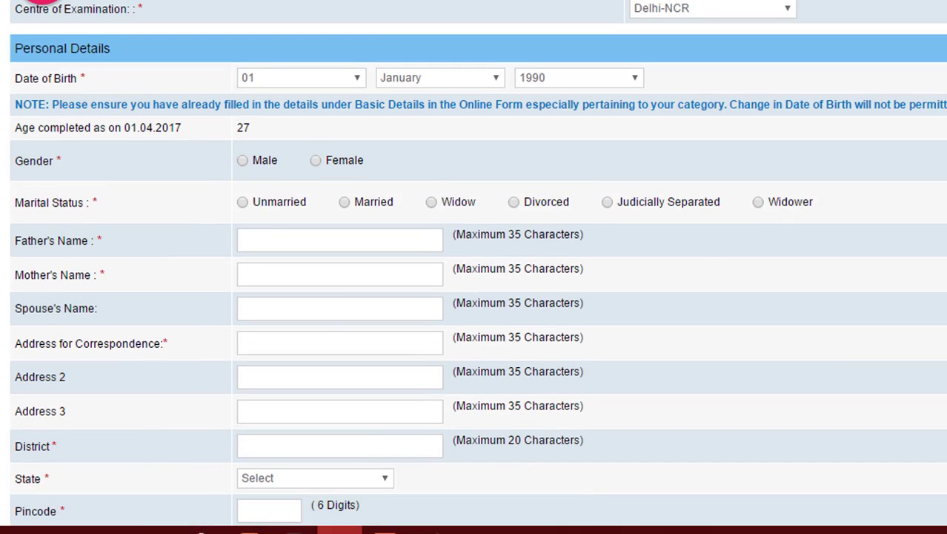
left_click(243, 160)
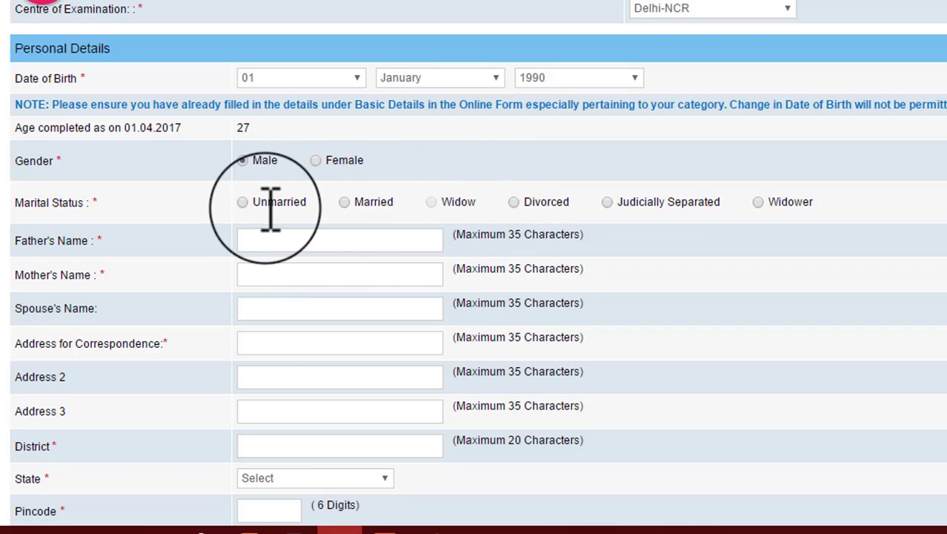
left_click(242, 201)
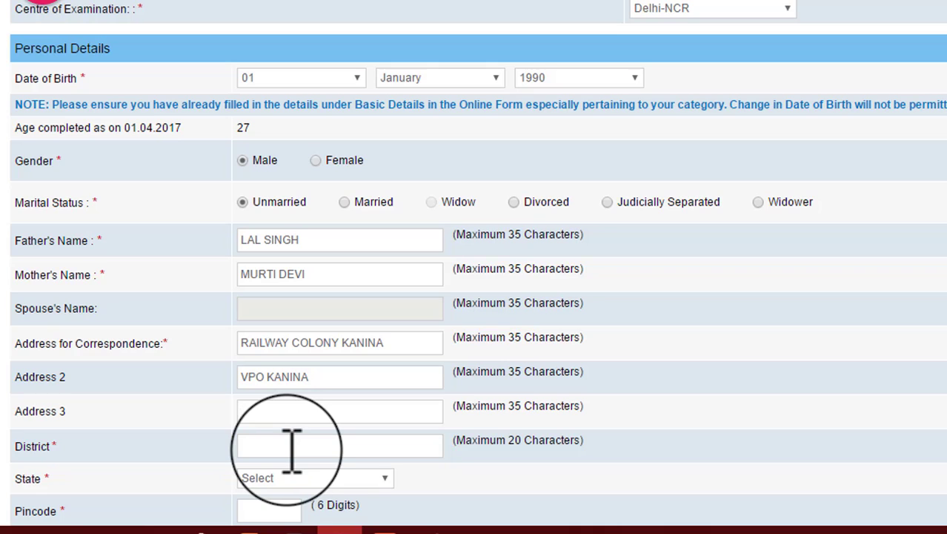
Set the correspondence state to HARYANA and district to MAHENDERGARH
left_click(289, 479)
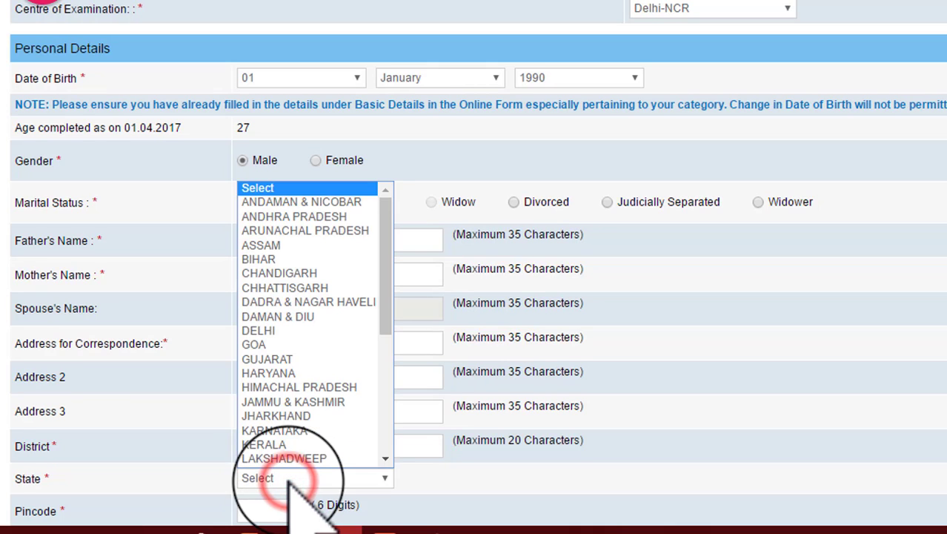
left_click(293, 373)
left_click(267, 501)
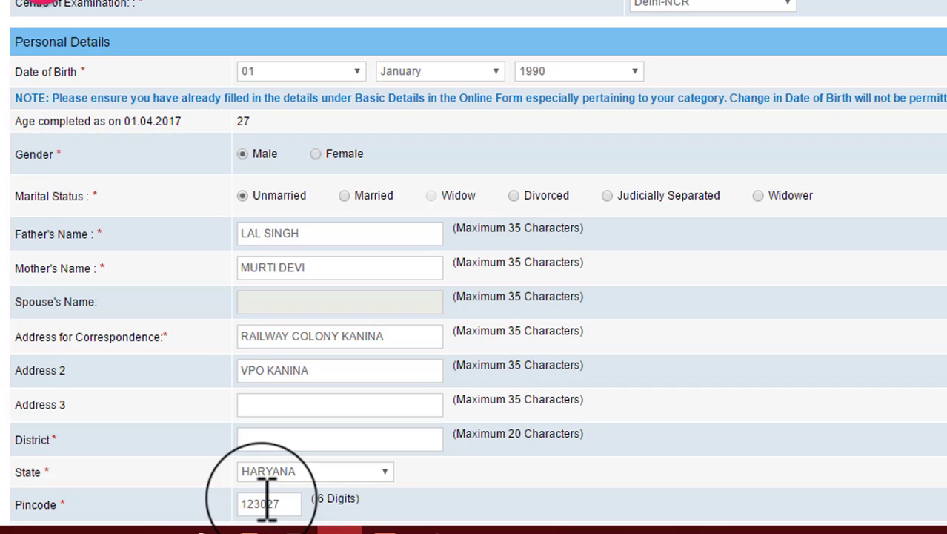
left_click(339, 439)
type("MAHENDERGARH")
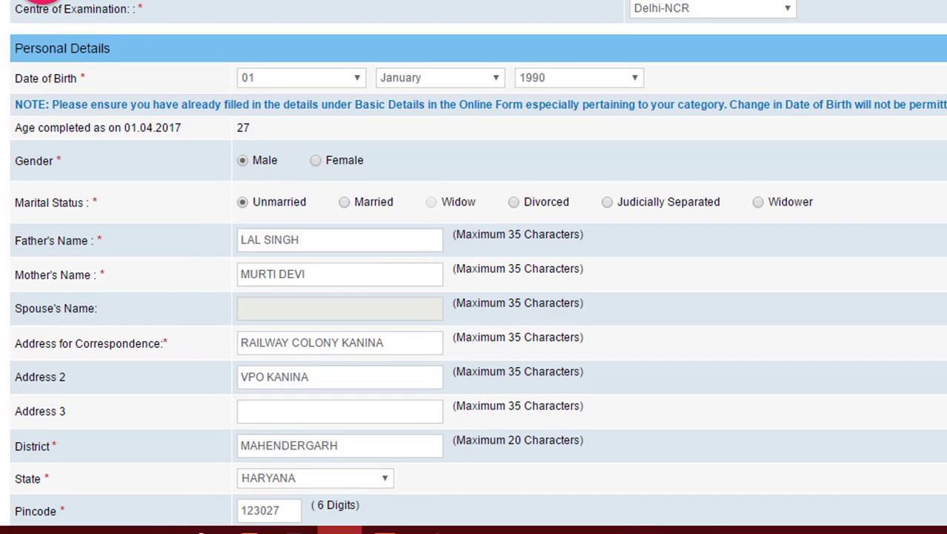
scroll(475, 267, "down", 6)
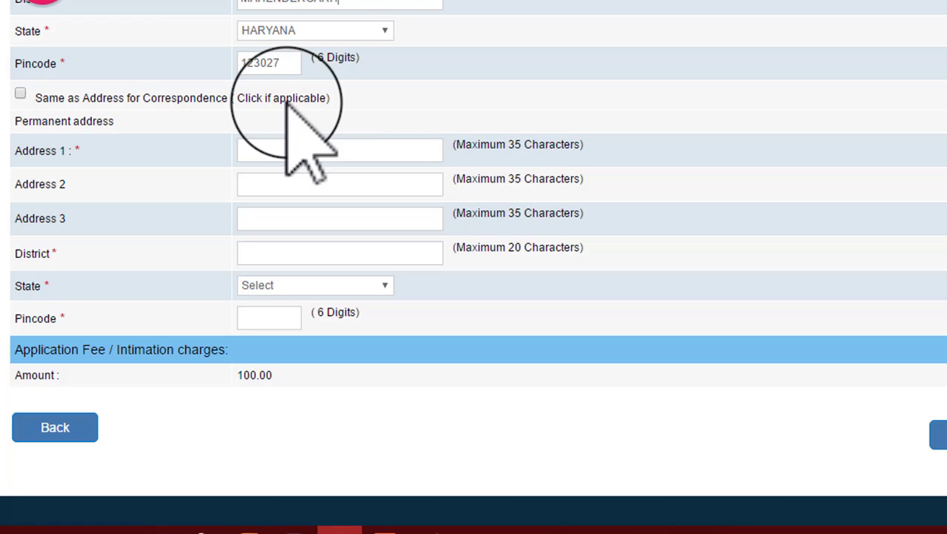
Toggle 'Same as Address for Correspondence' to set up the permanent address in HARYANA
left_click(20, 93)
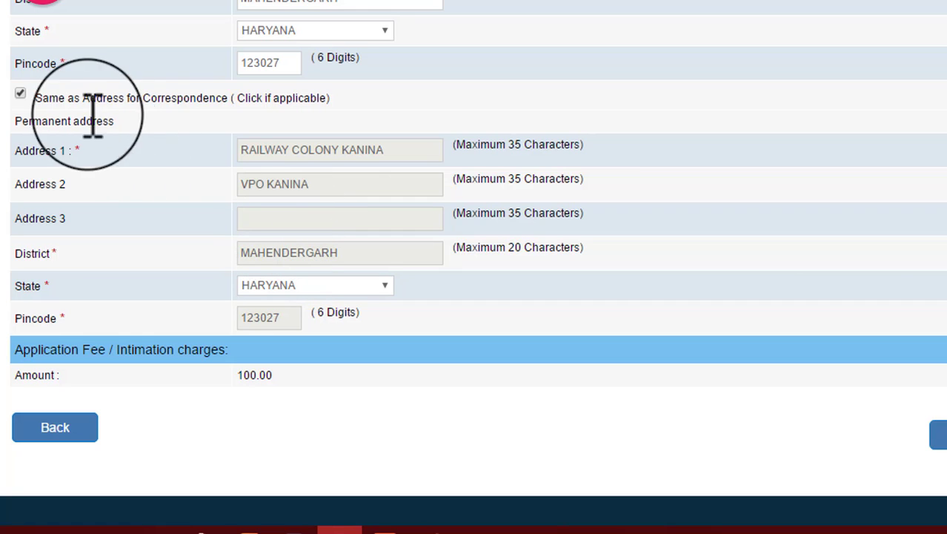
left_click(20, 93)
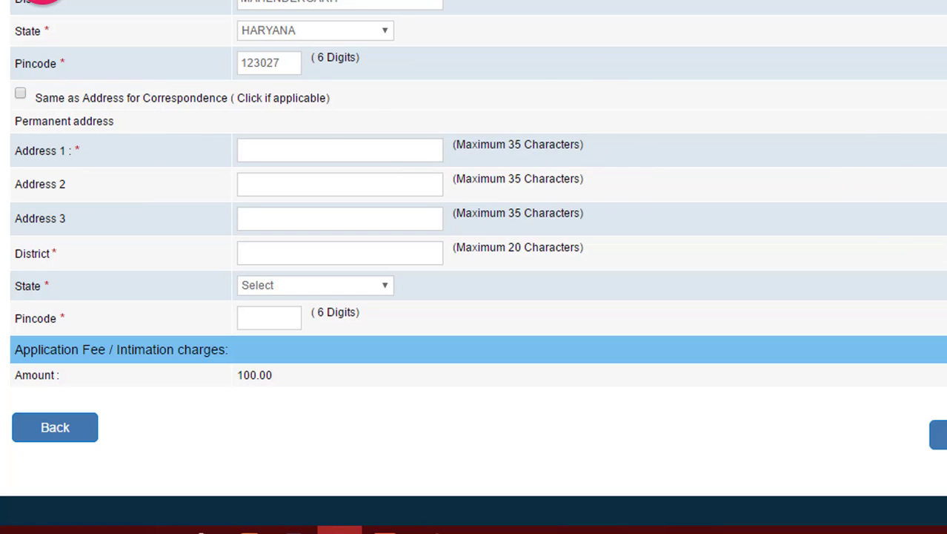
scroll(489, 344, "up", 4)
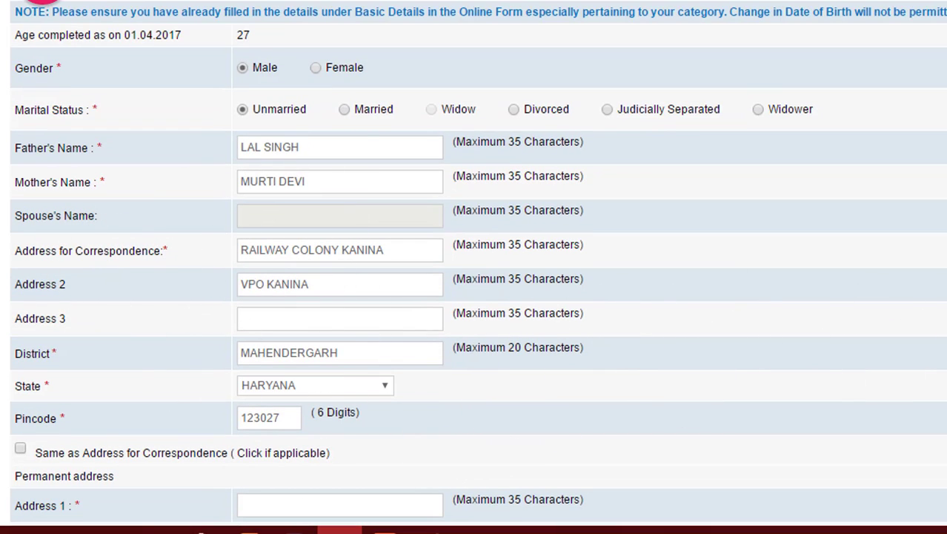
scroll(478, 267, "down", 3)
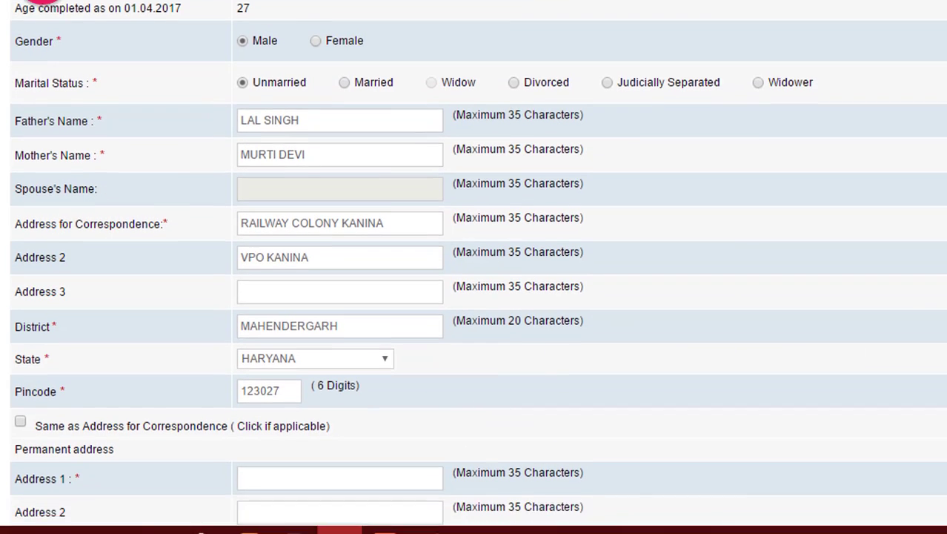
scroll(479, 267, "down", 1)
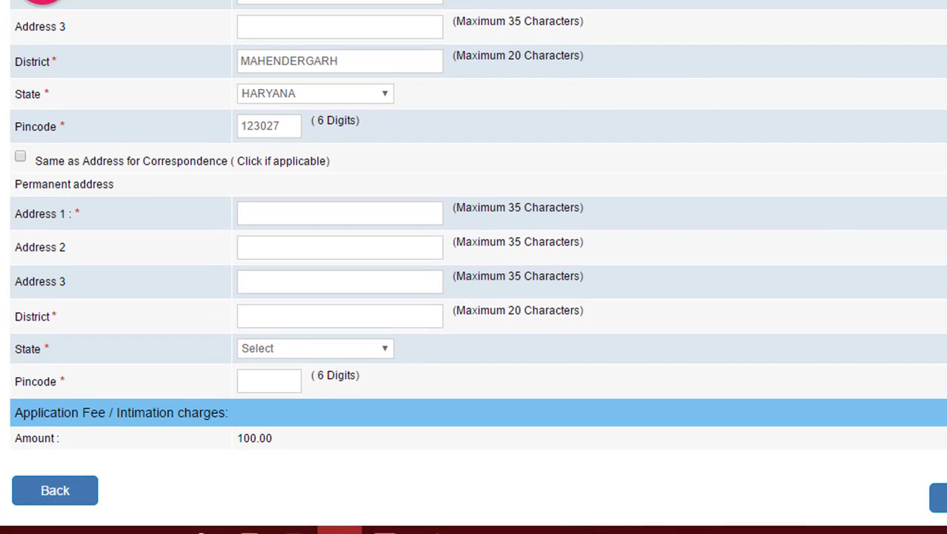
left_click(20, 156)
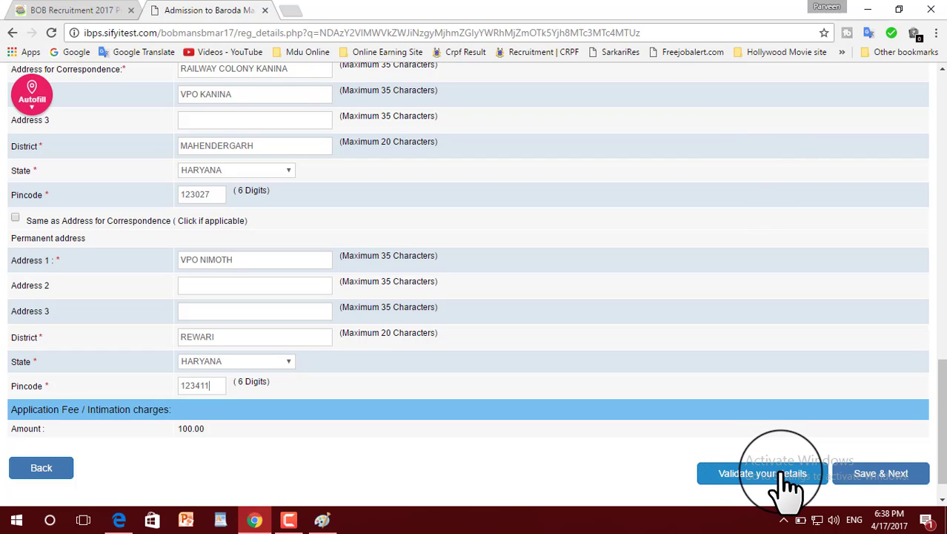
Validate the details, dismiss the 'Verified Successfully' alert, and save the Basic Details
left_click(786, 474)
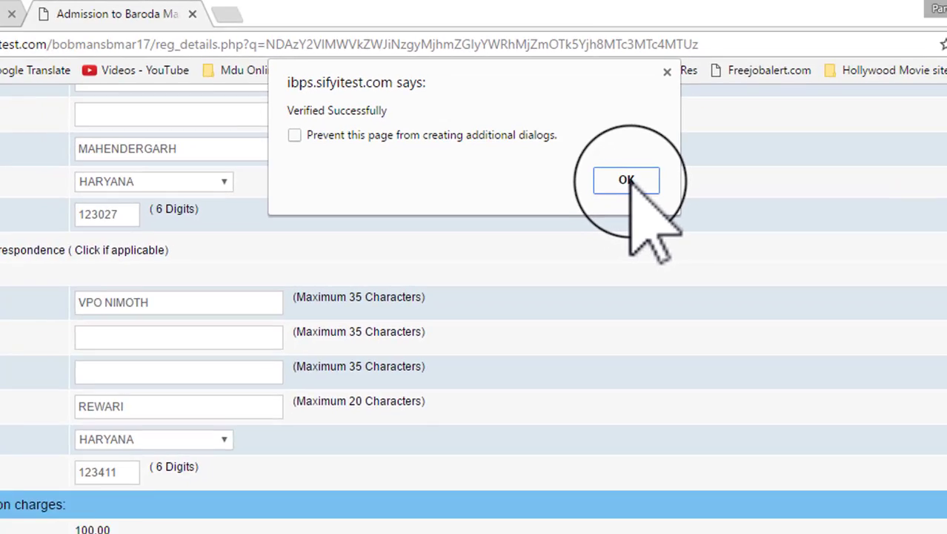
left_click(708, 277)
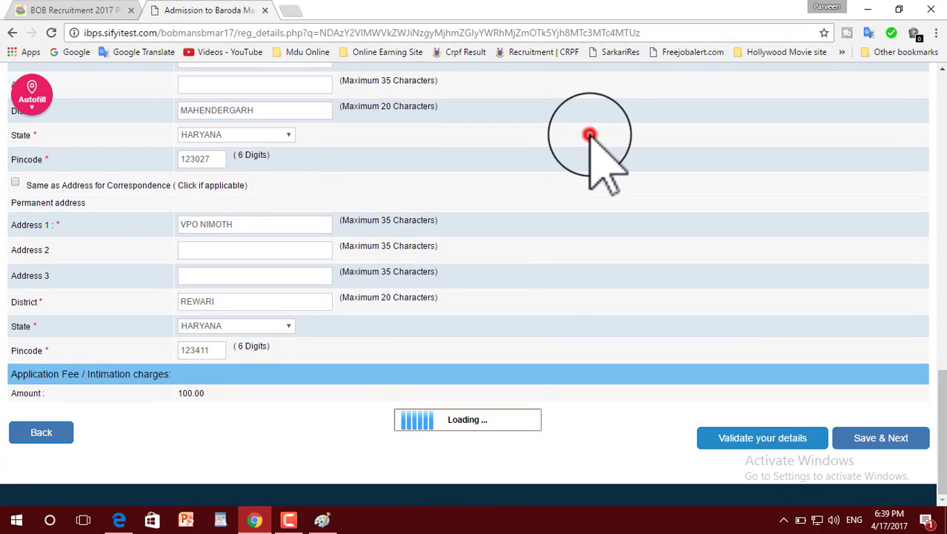
left_click(882, 438)
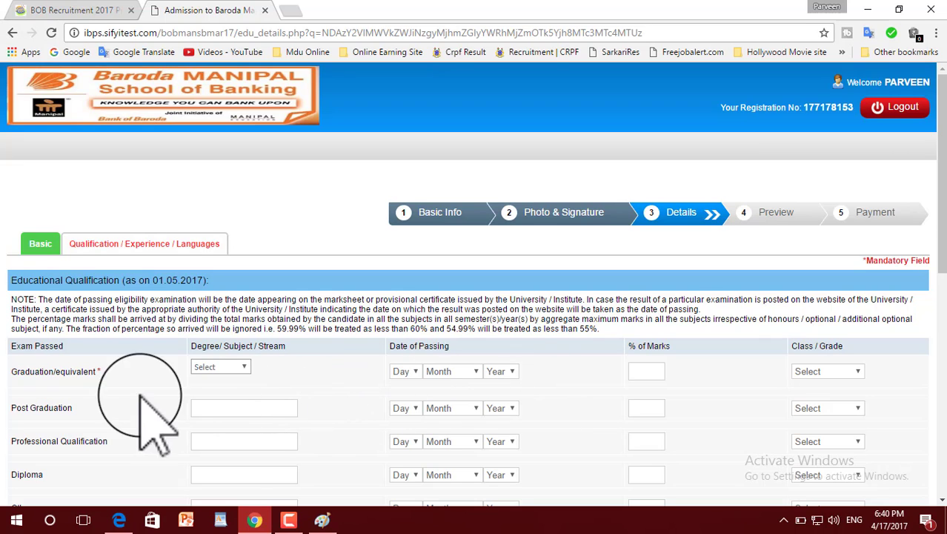
Fill the Graduation row with Arts as the stream and Pass Class as the grade
scroll(295, 389, "down", 3)
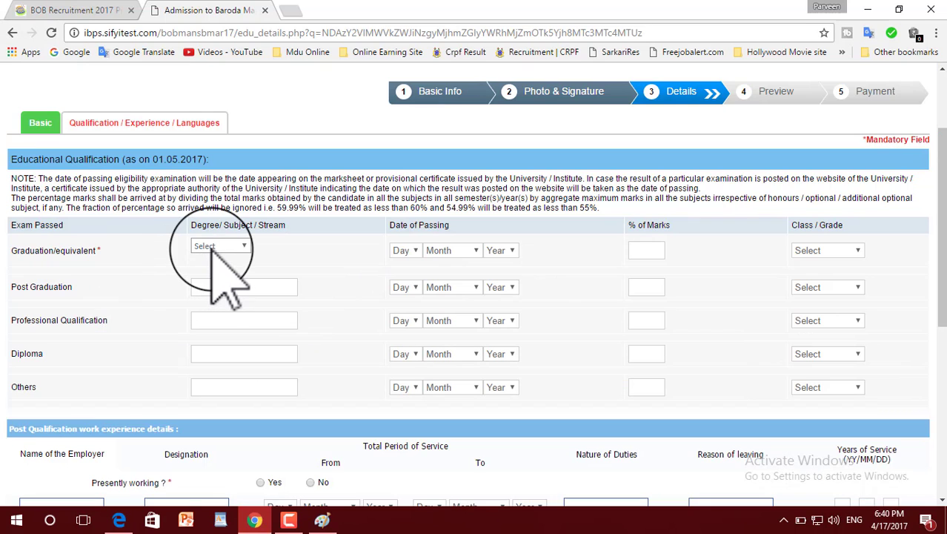
left_click(217, 246)
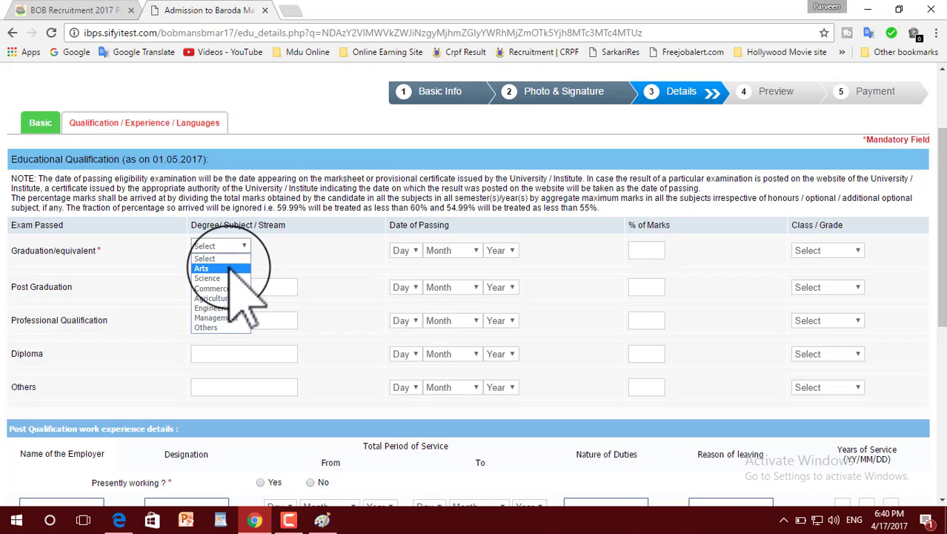
left_click(232, 268)
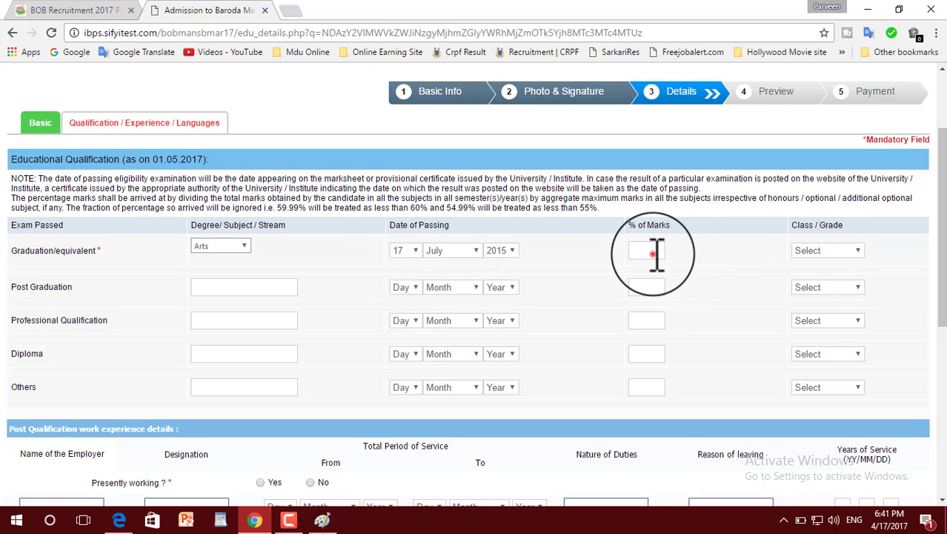
left_click(656, 252)
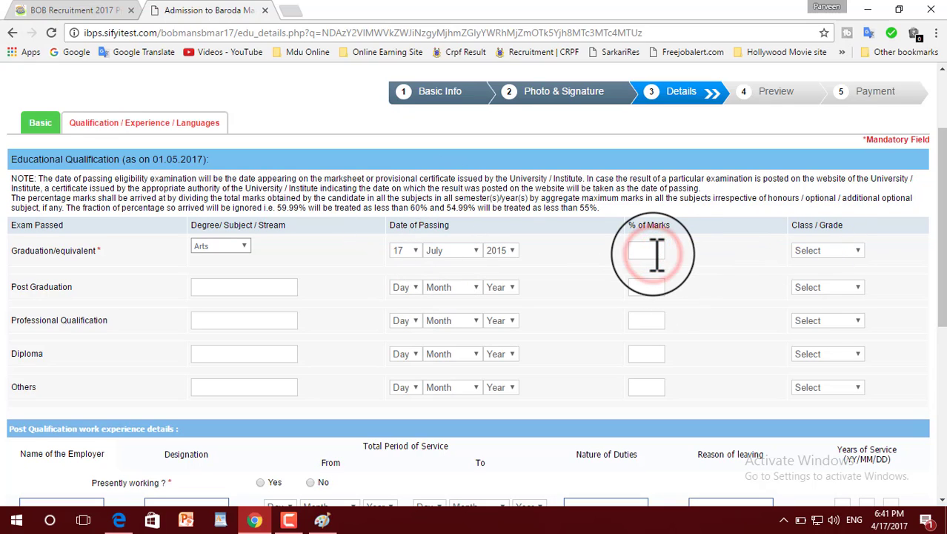
left_click(849, 249)
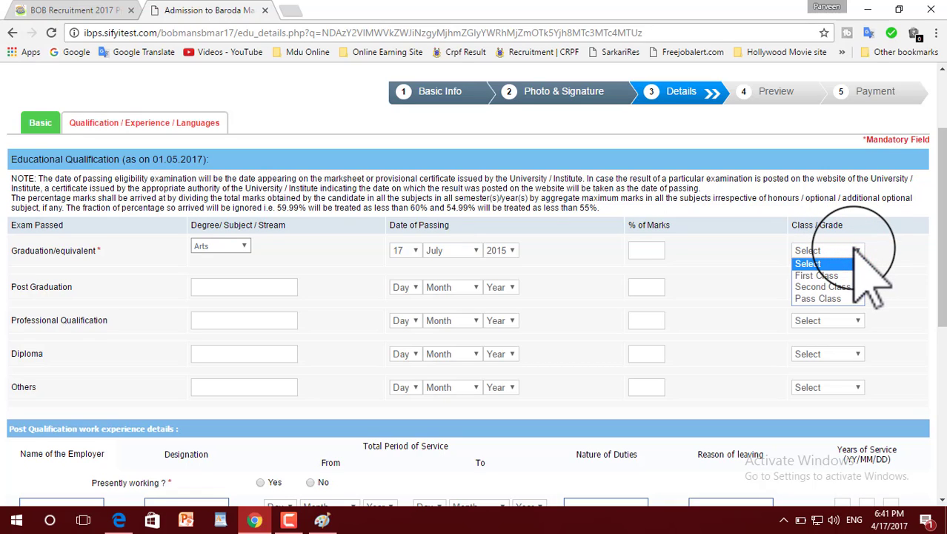
left_click(818, 298)
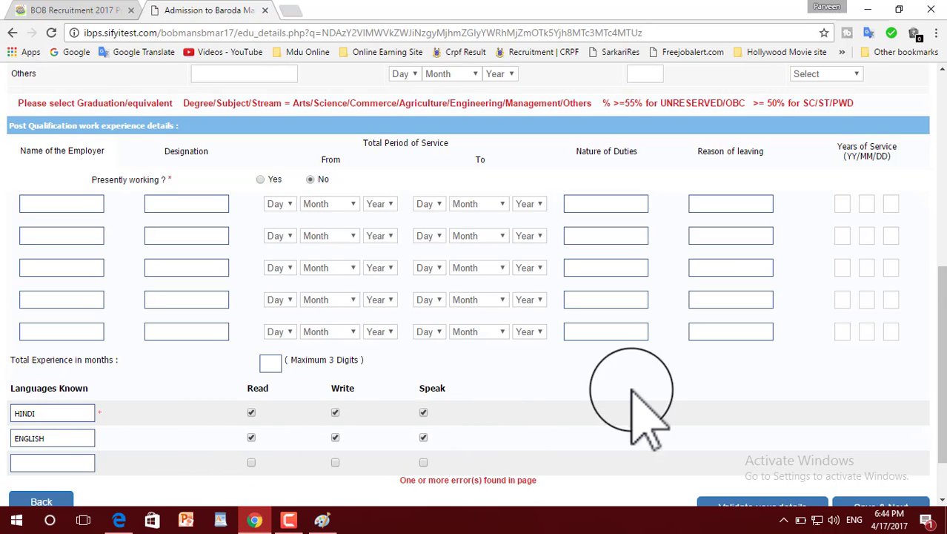
Validate the details form and review the Graduation row: Arts, 17 July 2015, 45.91, Pass Class
scroll(647, 415, "down", 2)
left_click(769, 442)
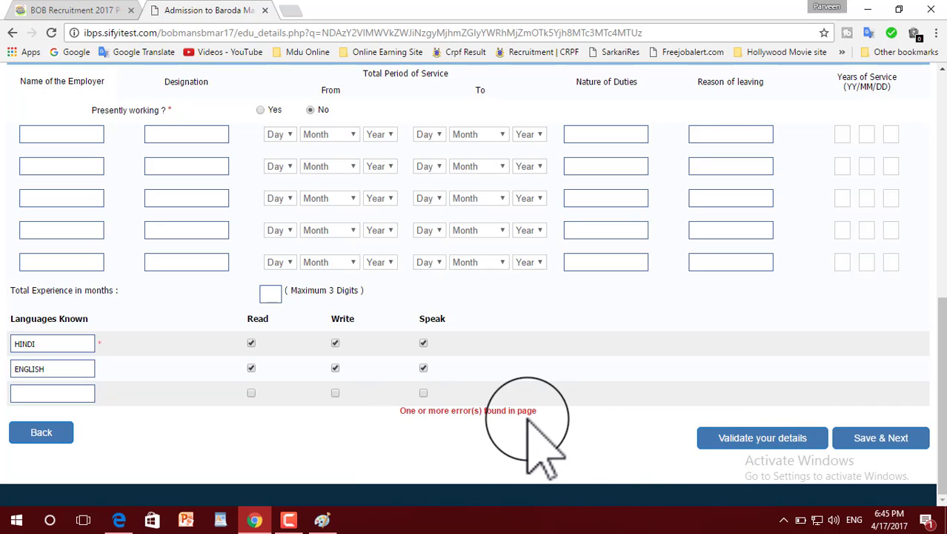
scroll(536, 426, "up", 1)
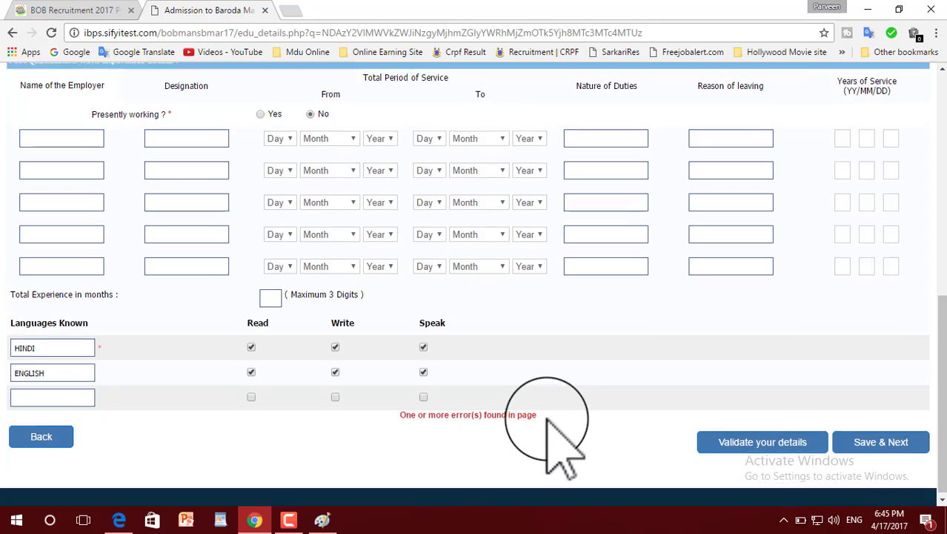
scroll(803, 317, "up", 2)
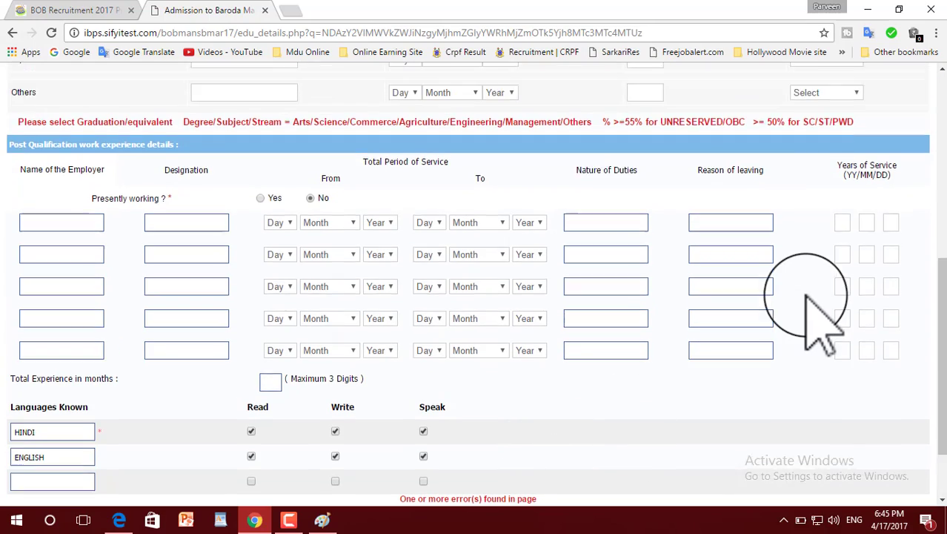
scroll(807, 295, "up", 2)
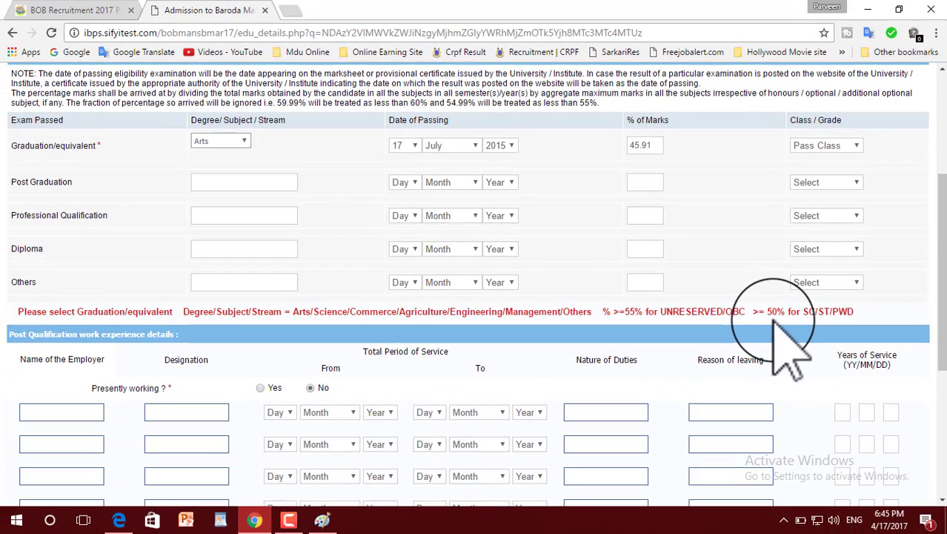
scroll(582, 169, "down", 2)
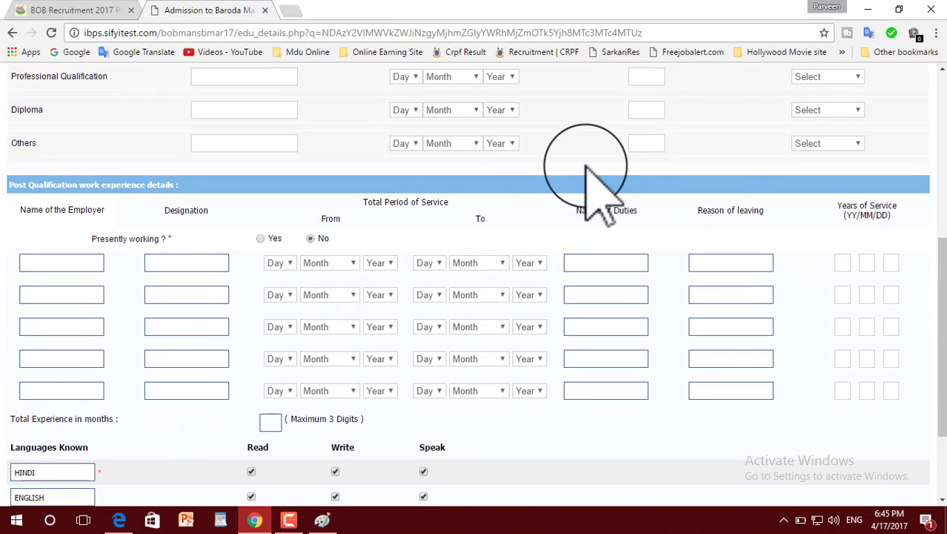
scroll(704, 234, "down", 2)
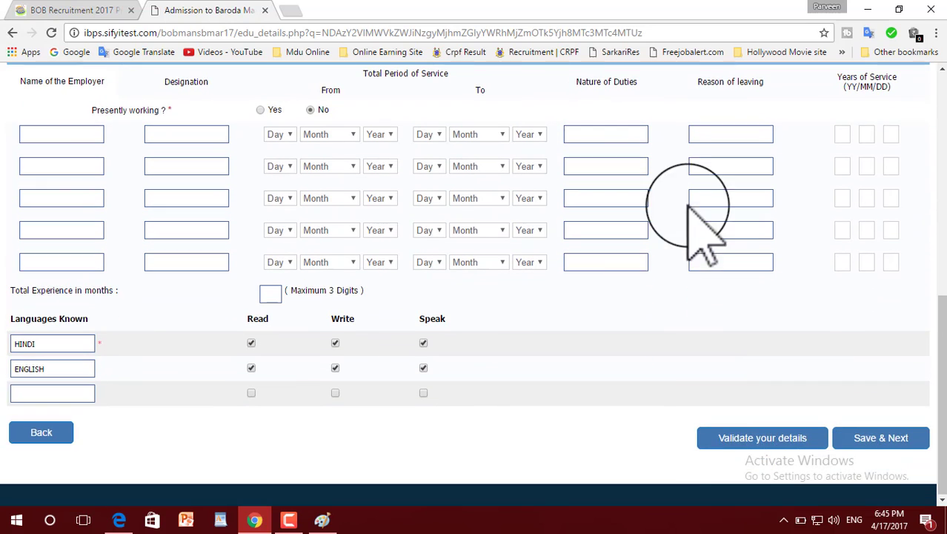
Re-validate the details, acknowledge the Verified Successfully alert, and Save & Next to the preview
left_click(756, 439)
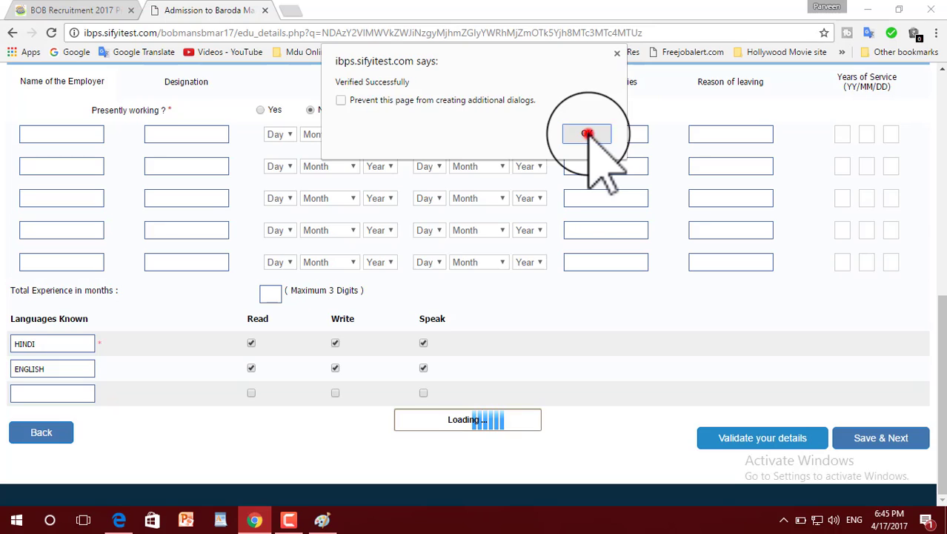
left_click(587, 133)
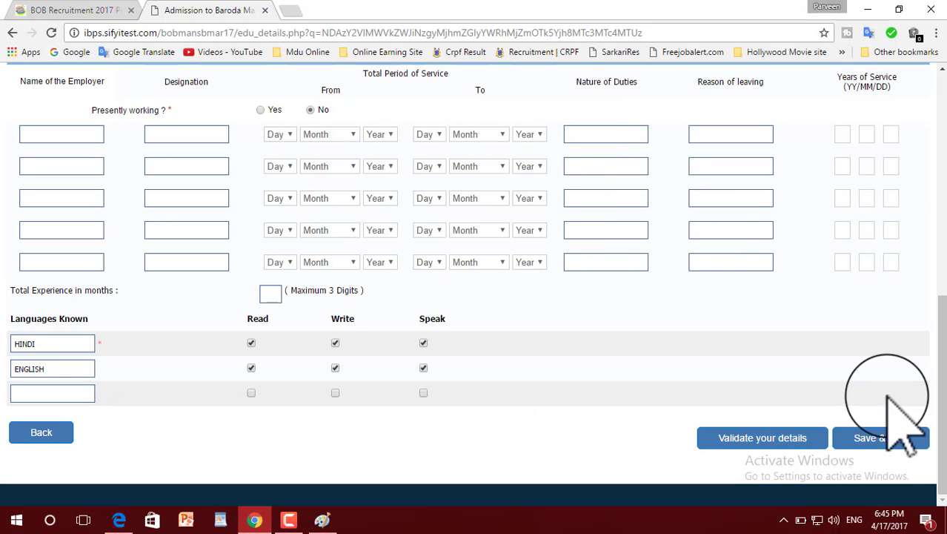
left_click(880, 437)
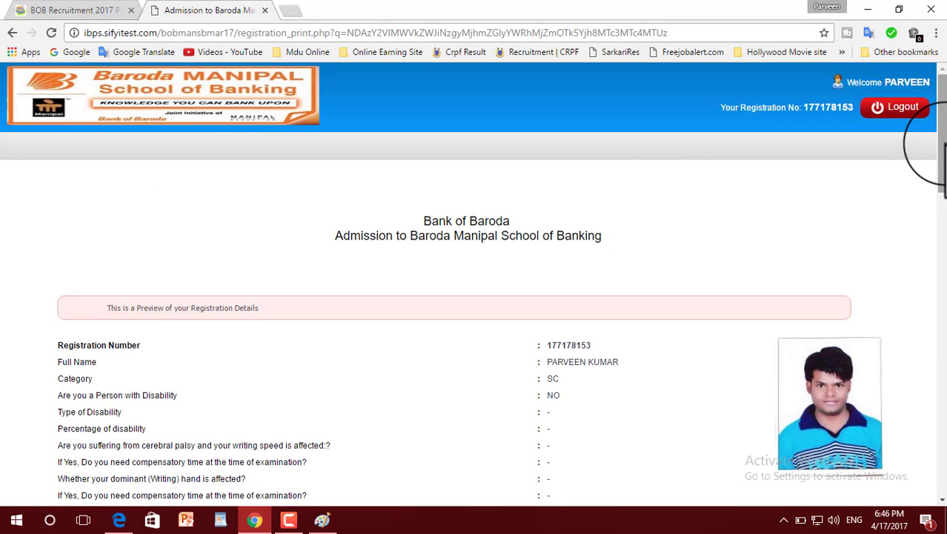
Agree to the declaration on the preview page and confirm the Final Submit
left_click_drag(944, 143, 945, 455)
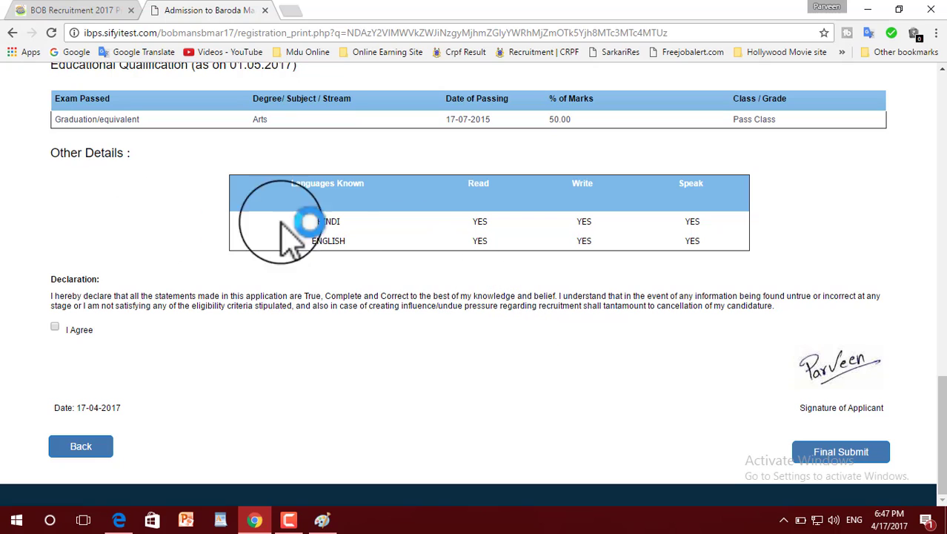
left_click(54, 326)
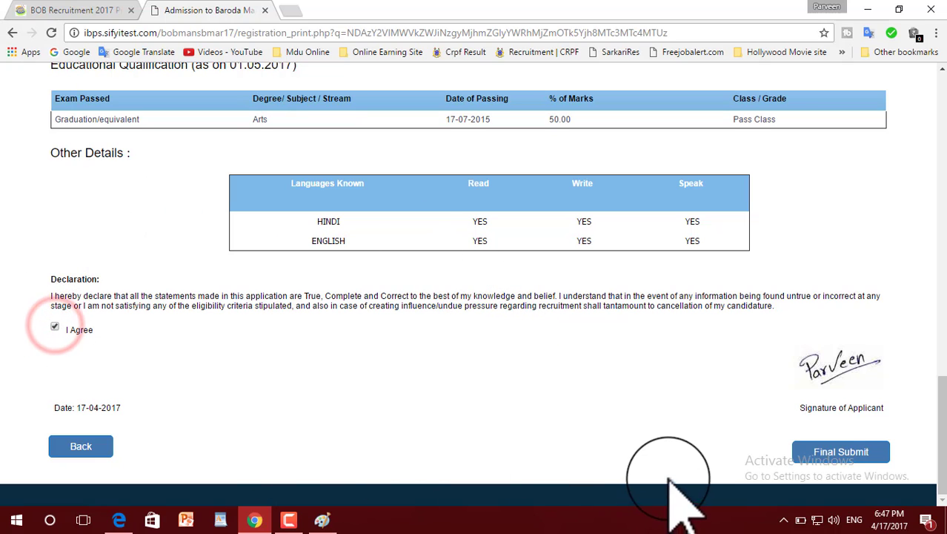
left_click(842, 454)
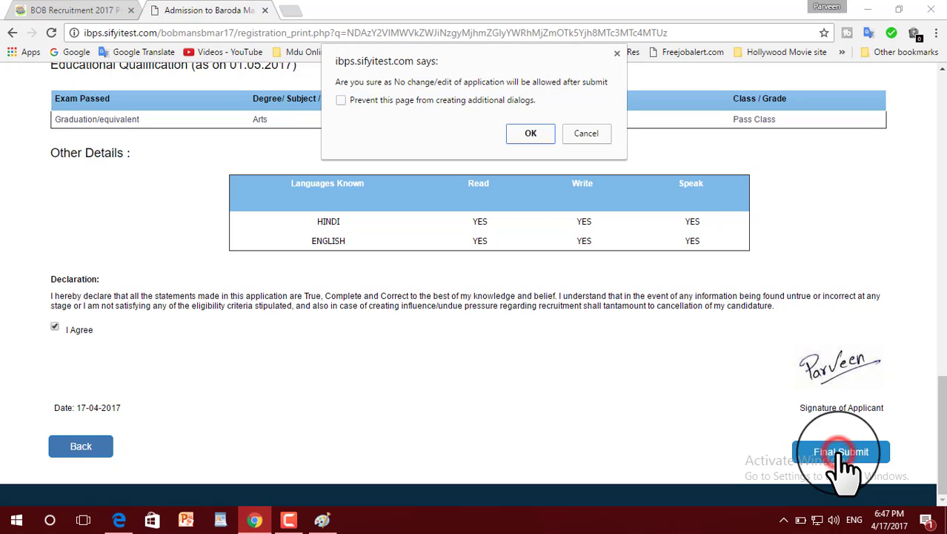
left_click(531, 134)
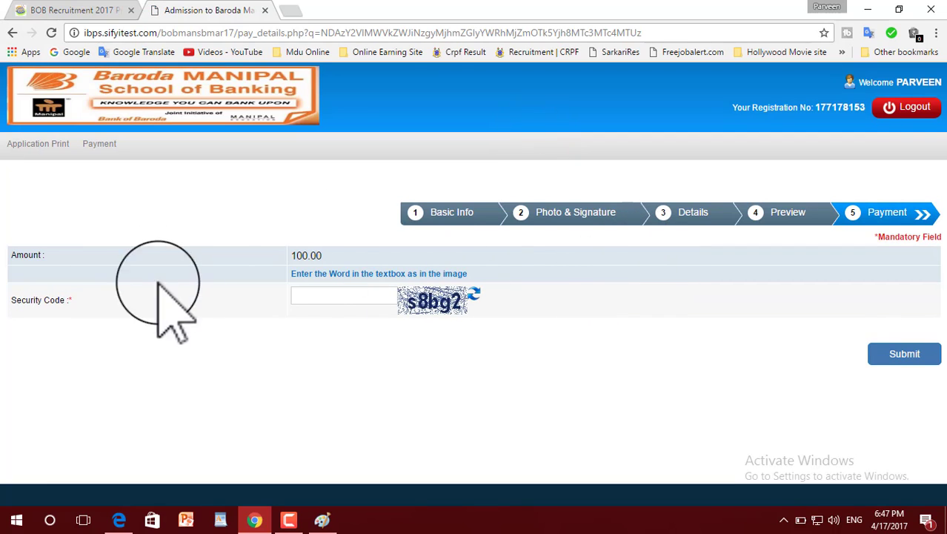
Enter the captcha security code and submit it, confirming the prompt
left_click(335, 296)
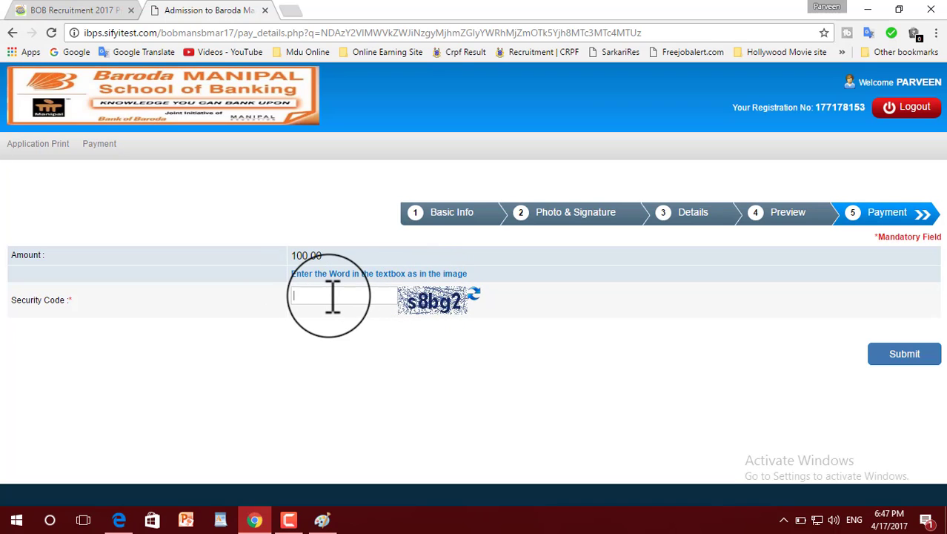
type("s8bg2")
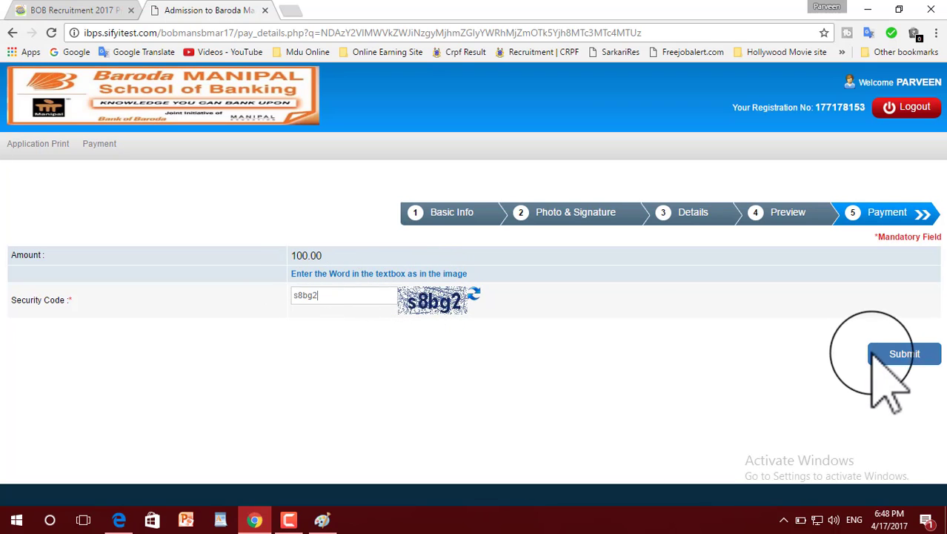
left_click(911, 355)
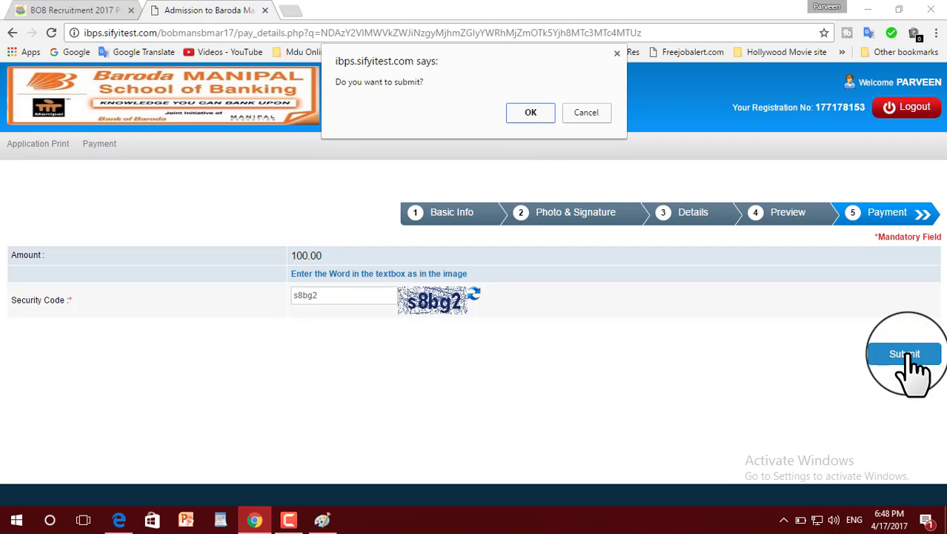
left_click(531, 111)
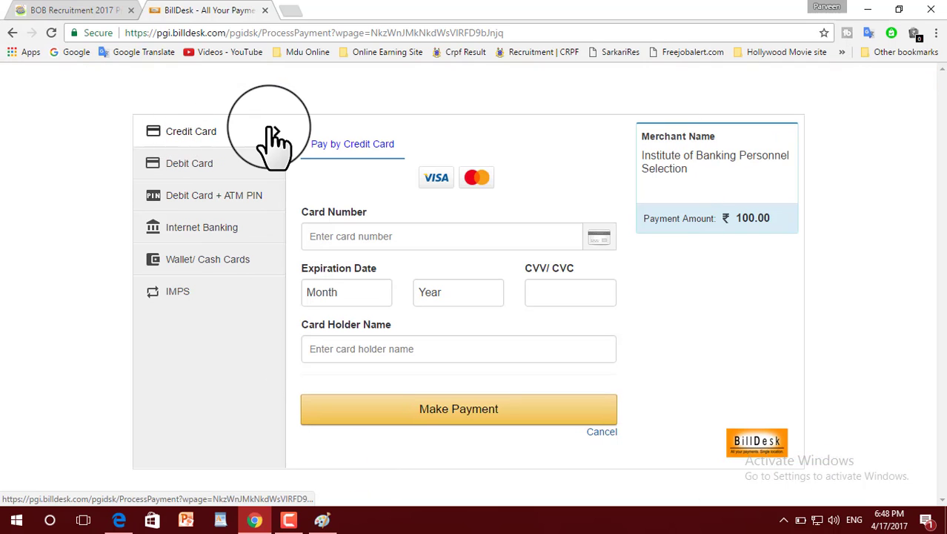
Look through BillDesk's debit card, ATM PIN, internet banking and wallet/cash card payment options
left_click(210, 162)
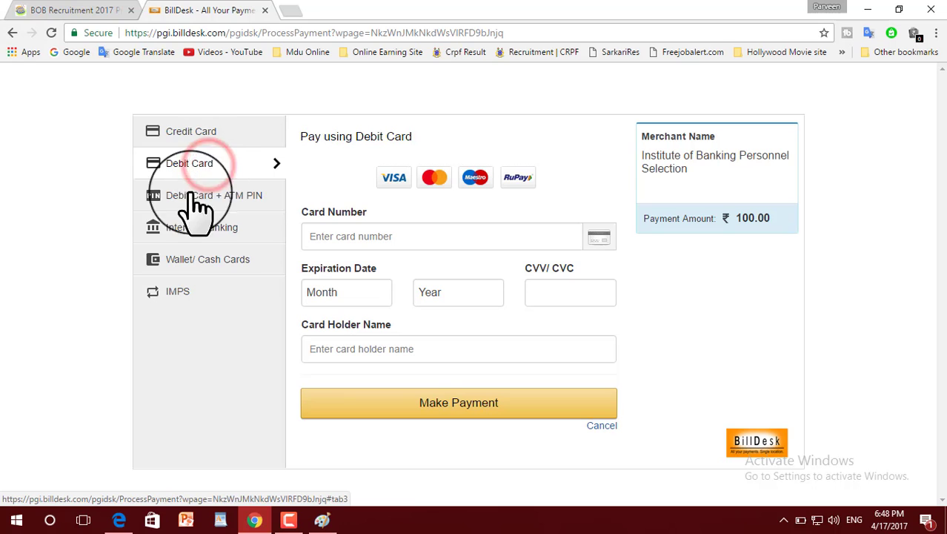
left_click(213, 197)
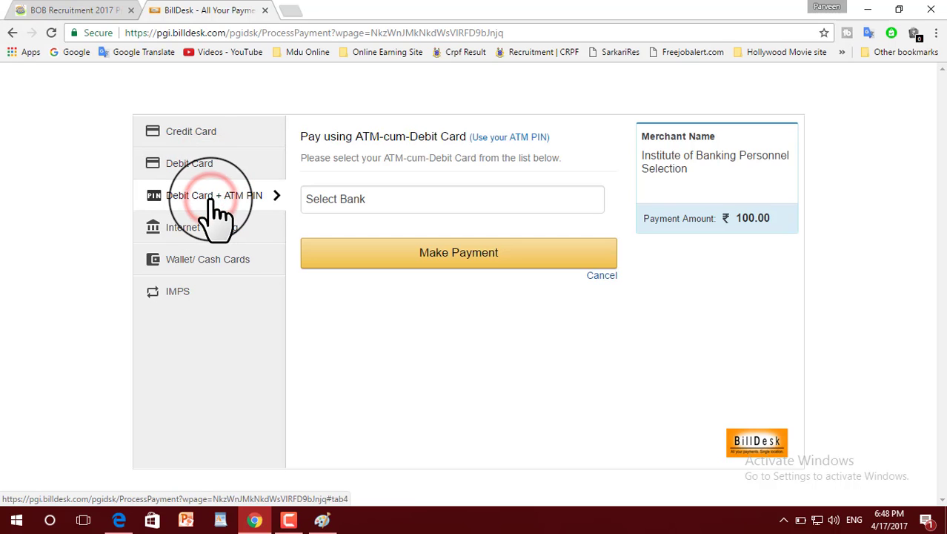
left_click(212, 234)
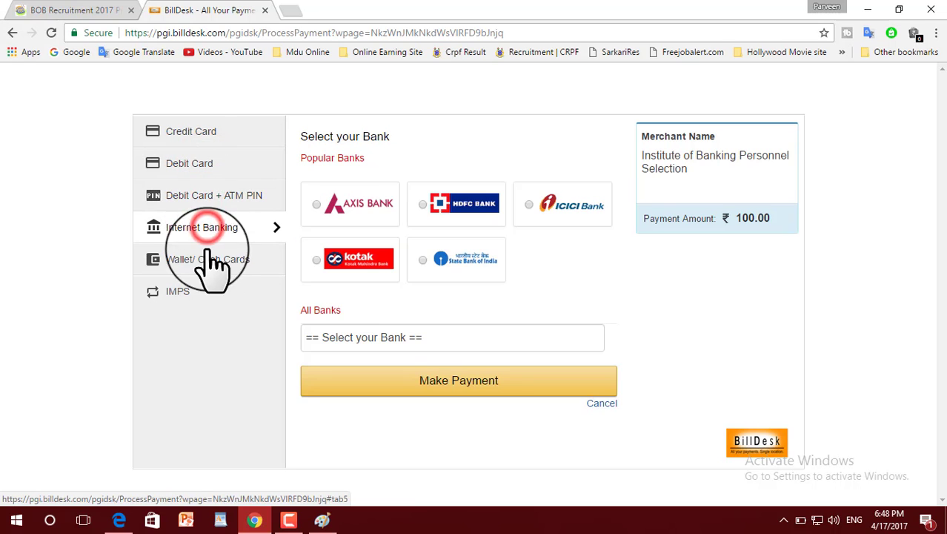
left_click(208, 261)
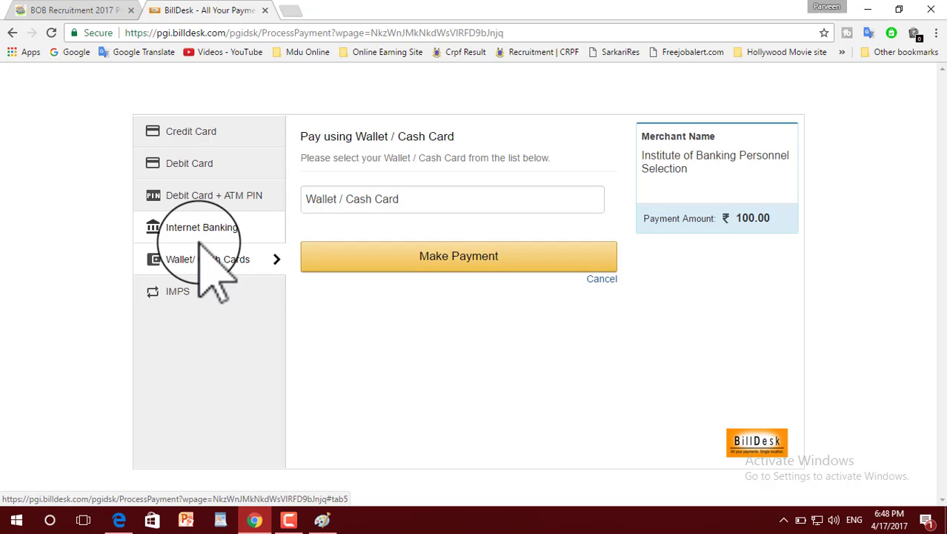
Choose State Bank of India under Internet Banking and make the ₹100.00 payment
left_click(201, 229)
left_click(445, 260)
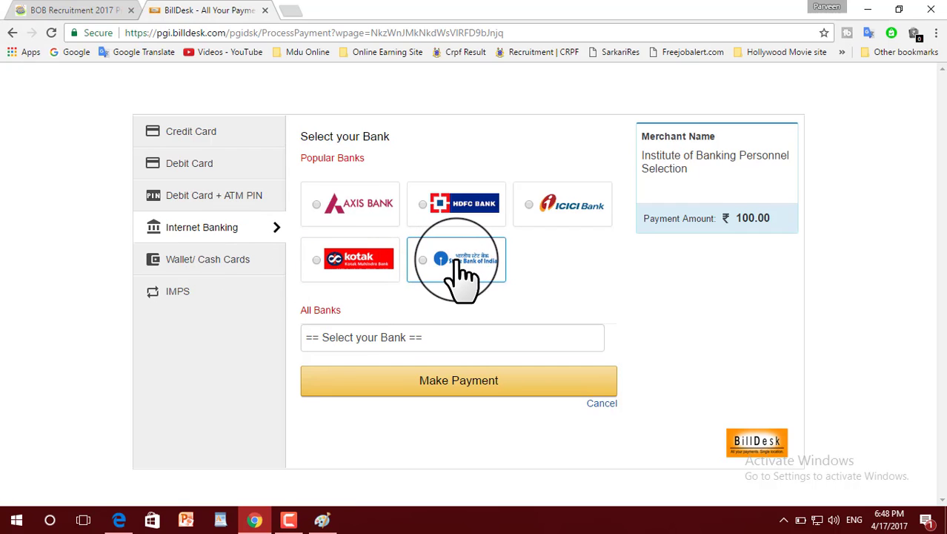
left_click(456, 261)
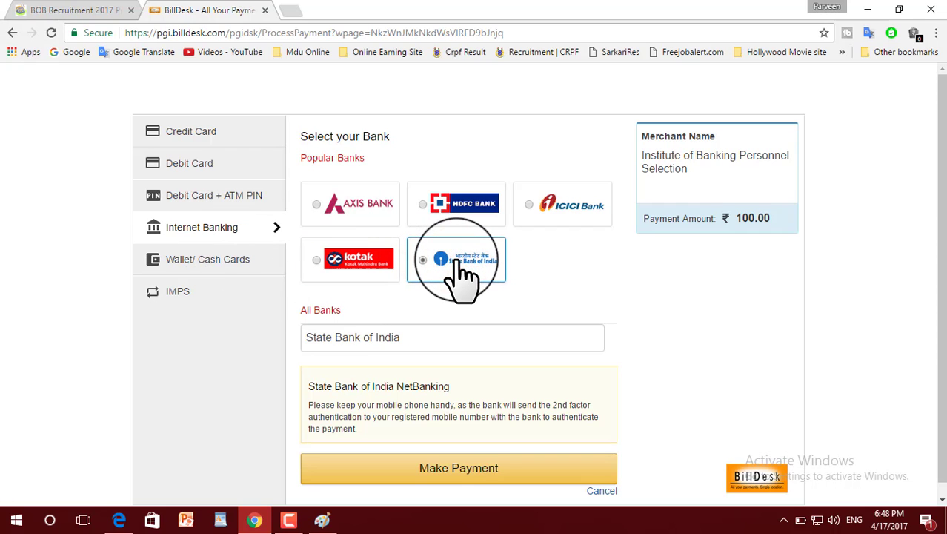
left_click(479, 468)
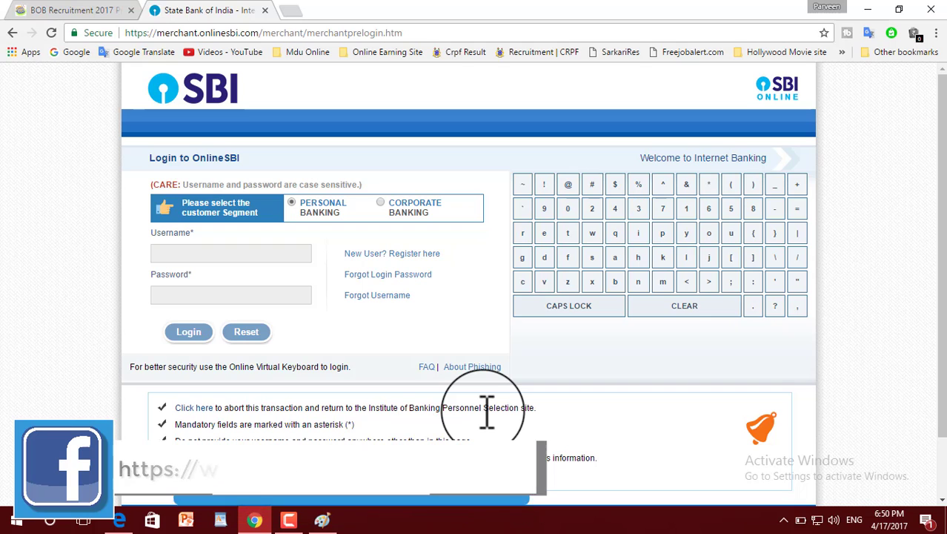
scroll(511, 408, "down", 1)
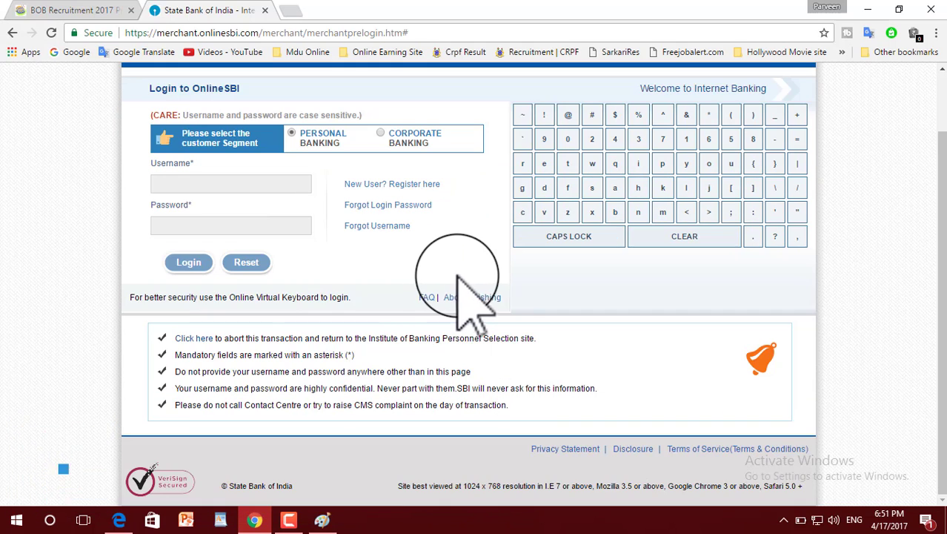